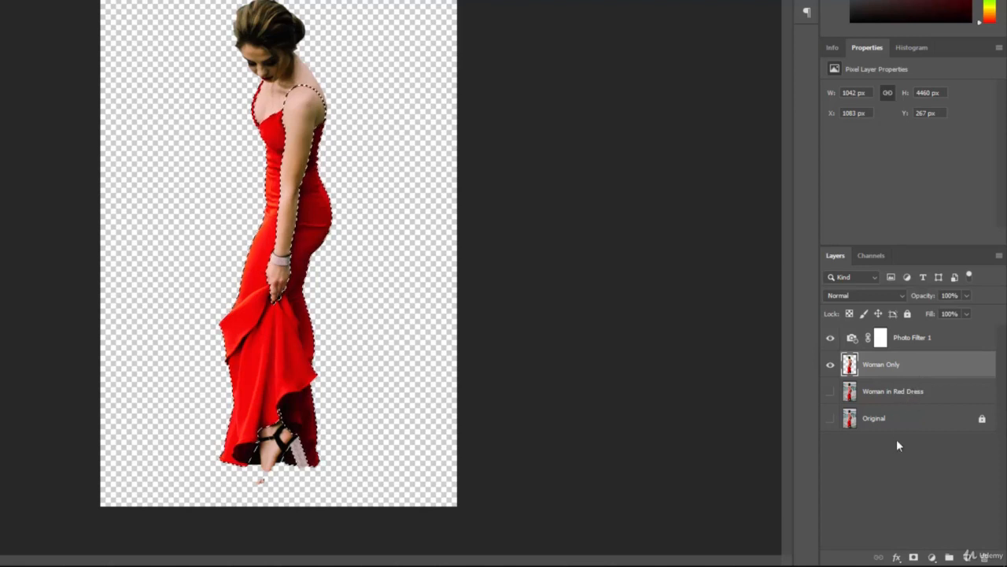
Add a layer mask to the Woman Only layer from the dress selection, and disable and re-enable that mask
{"action": "left_click", "coordinate": [915, 558]}
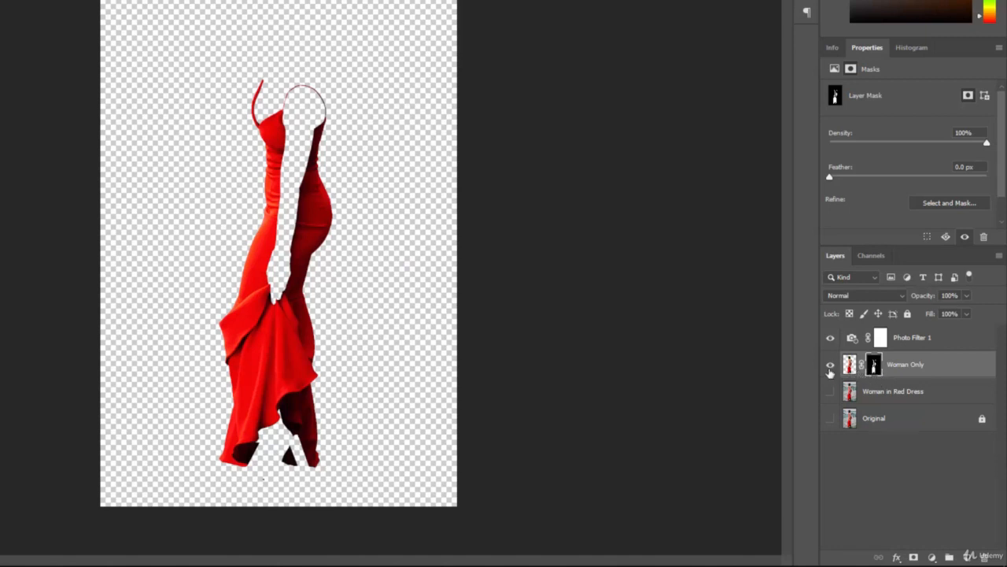
{"action": "right_click", "coordinate": [874, 370]}
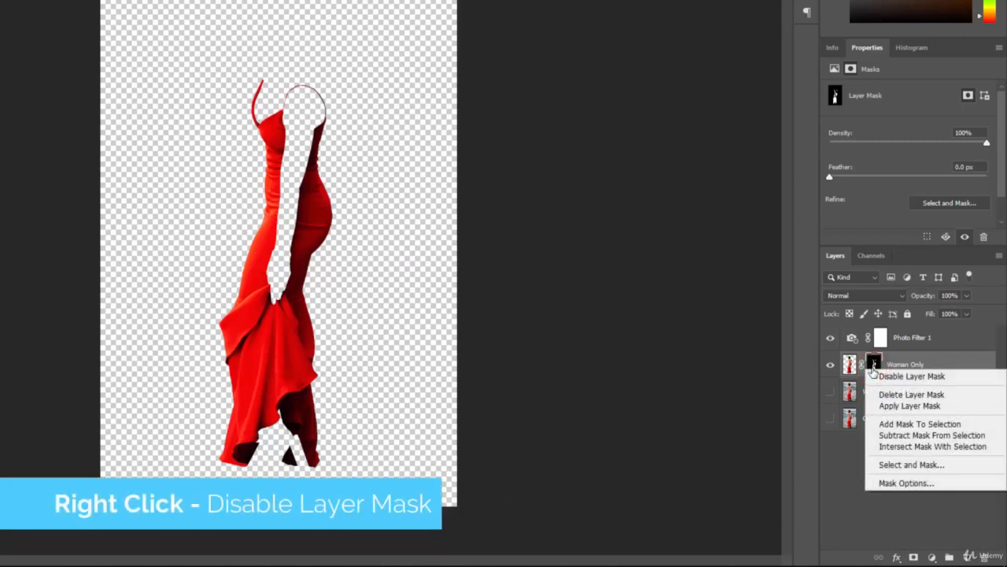
{"action": "left_click", "coordinate": [897, 376]}
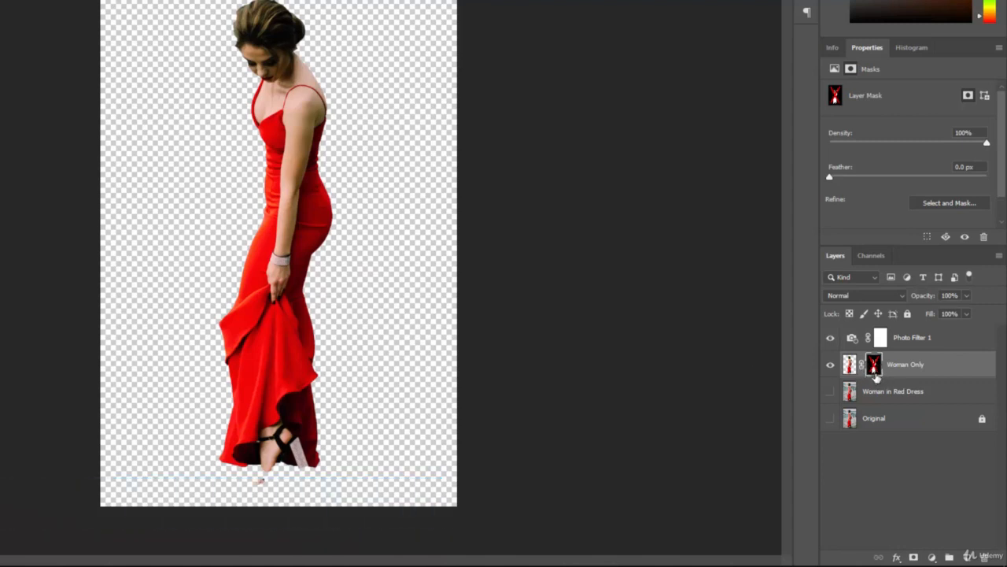
{"action": "right_click", "coordinate": [875, 375]}
{"action": "left_click", "coordinate": [881, 381]}
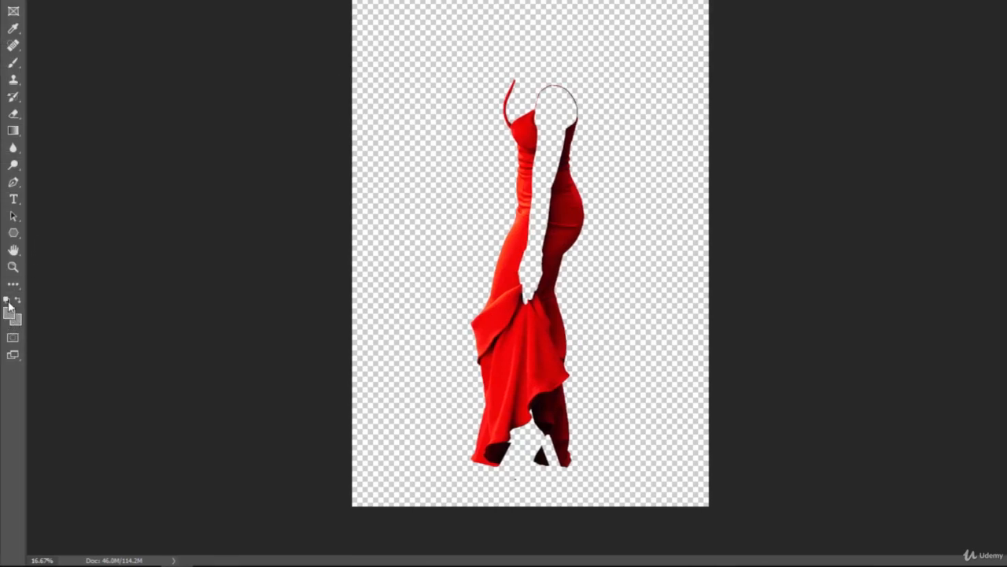
Restore the default colors and brush white on the Woman Only mask to reveal the arm, shoulder and neck
{"action": "left_click", "coordinate": [7, 302]}
{"action": "left_click", "coordinate": [14, 63]}
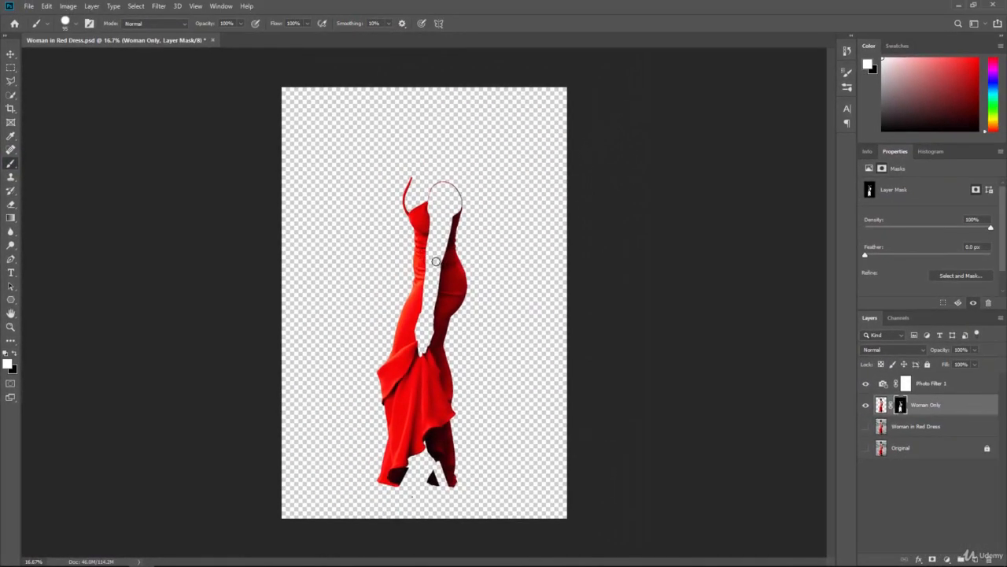
{"action": "mouse_move", "coordinate": [435, 262]}
{"action": "left_mouse_down"}
{"action": "mouse_move", "coordinate": [429, 319]}
{"action": "mouse_move", "coordinate": [437, 297]}
{"action": "mouse_move", "coordinate": [419, 333]}
{"action": "mouse_move", "coordinate": [421, 319]}
{"action": "mouse_move", "coordinate": [431, 324]}
{"action": "left_mouse_up"}
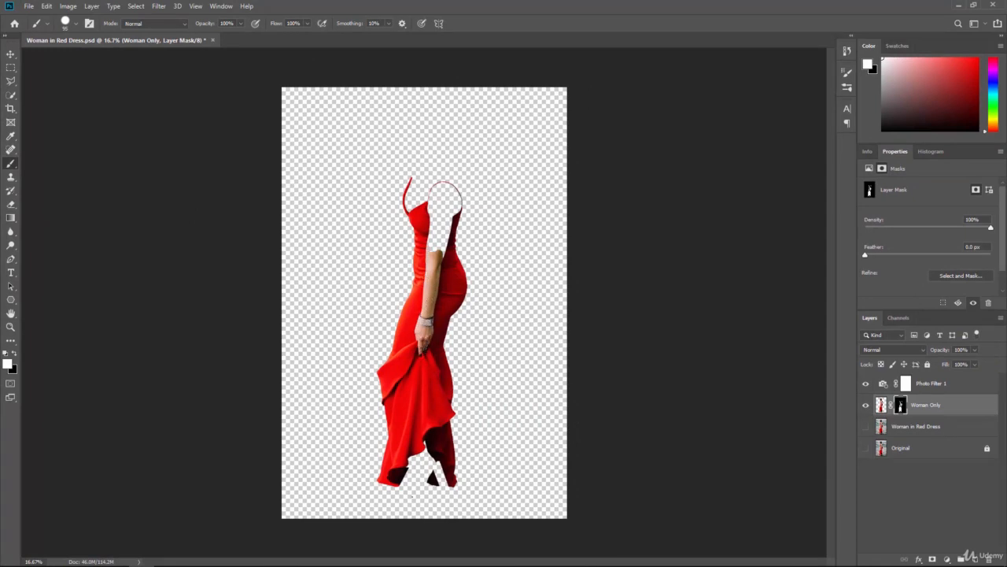
{"action": "mouse_move", "coordinate": [432, 276]}
{"action": "left_mouse_down"}
{"action": "mouse_move", "coordinate": [443, 221]}
{"action": "mouse_move", "coordinate": [436, 258]}
{"action": "mouse_move", "coordinate": [430, 193]}
{"action": "mouse_move", "coordinate": [441, 187]}
{"action": "mouse_move", "coordinate": [451, 211]}
{"action": "mouse_move", "coordinate": [441, 186]}
{"action": "mouse_move", "coordinate": [462, 195]}
{"action": "mouse_move", "coordinate": [450, 192]}
{"action": "mouse_move", "coordinate": [438, 222]}
{"action": "mouse_move", "coordinate": [439, 185]}
{"action": "mouse_move", "coordinate": [438, 244]}
{"action": "mouse_move", "coordinate": [466, 178]}
{"action": "mouse_move", "coordinate": [438, 200]}
{"action": "mouse_move", "coordinate": [455, 174]}
{"action": "left_mouse_up"}
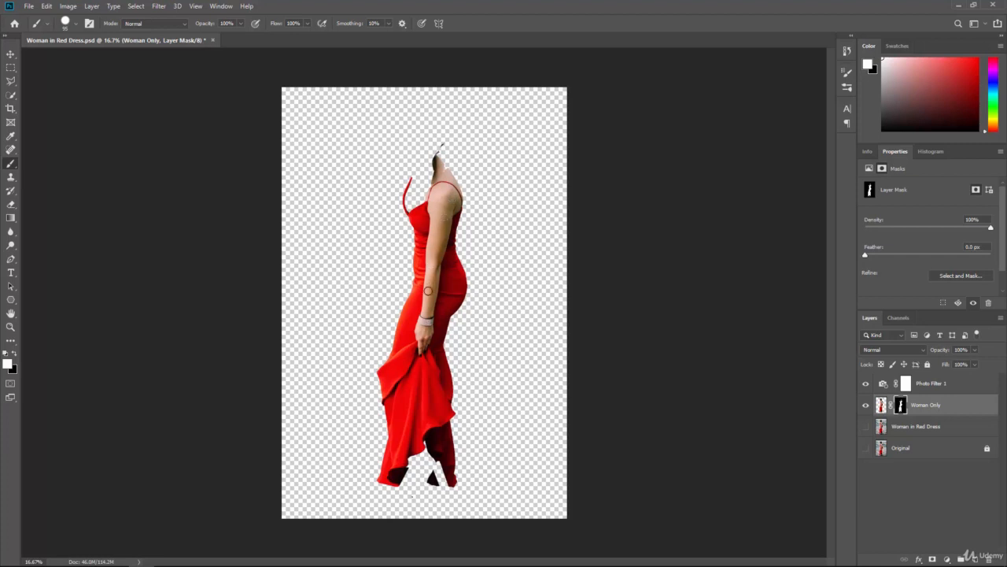
Brush black on the mask across the arm and dress, and undo all the brush strokes on the mask
{"action": "left_click", "coordinate": [14, 355]}
{"action": "mouse_move", "coordinate": [439, 228]}
{"action": "left_mouse_down"}
{"action": "mouse_move", "coordinate": [438, 264]}
{"action": "mouse_move", "coordinate": [451, 207]}
{"action": "mouse_move", "coordinate": [441, 247]}
{"action": "mouse_move", "coordinate": [440, 223]}
{"action": "mouse_move", "coordinate": [424, 257]}
{"action": "mouse_move", "coordinate": [405, 350]}
{"action": "mouse_move", "coordinate": [417, 403]}
{"action": "mouse_move", "coordinate": [454, 352]}
{"action": "mouse_move", "coordinate": [426, 377]}
{"action": "mouse_move", "coordinate": [438, 357]}
{"action": "mouse_move", "coordinate": [420, 333]}
{"action": "mouse_move", "coordinate": [424, 308]}
{"action": "mouse_move", "coordinate": [454, 296]}
{"action": "mouse_move", "coordinate": [444, 249]}
{"action": "mouse_move", "coordinate": [467, 238]}
{"action": "left_mouse_up"}
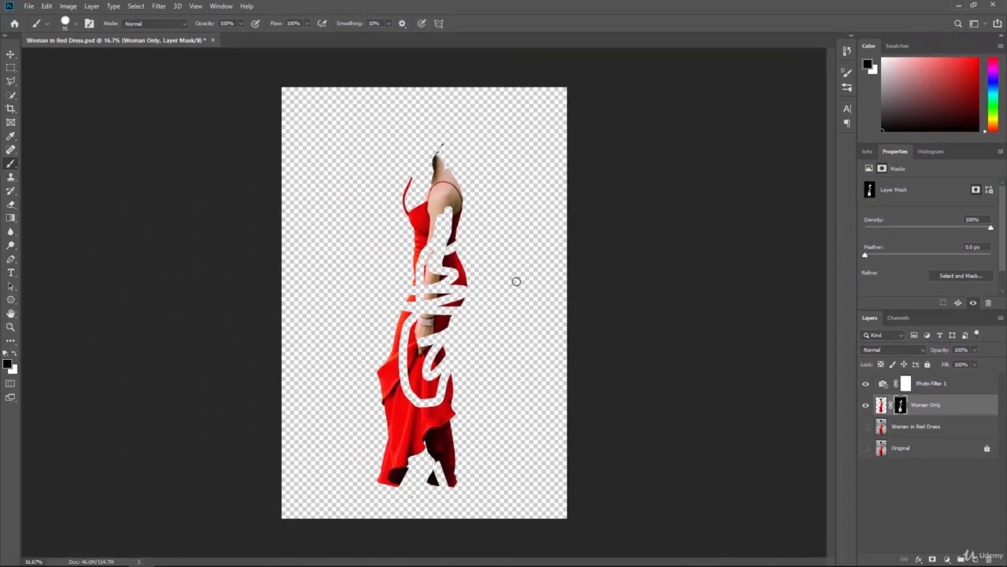
{"action": "key", "text": "ctrl+z"}
{"action": "key", "text": "ctrl+shift+z"}
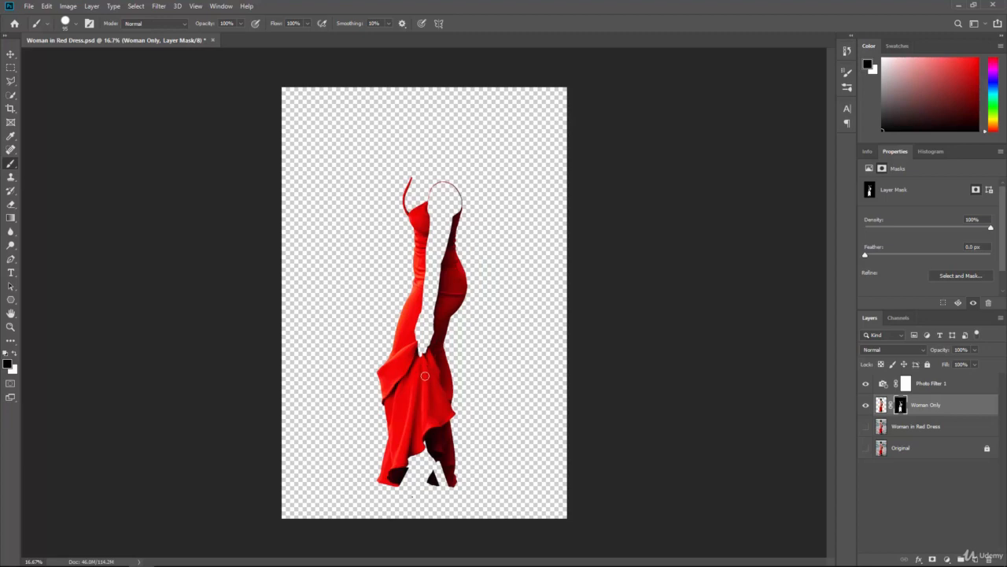
Reduce the brush size to 45 px and try a short black mask stroke along the dress's inner edge, undoing it
{"action": "key", "text": "ctrl+plus"}
{"action": "key", "text": "ctrl+plus"}
{"action": "key", "text": "ctrl+plus"}
{"action": "key", "text": "ctrl+plus"}
{"action": "key", "text": "ctrl+plus"}
{"action": "key", "text": "ctrl+plus"}
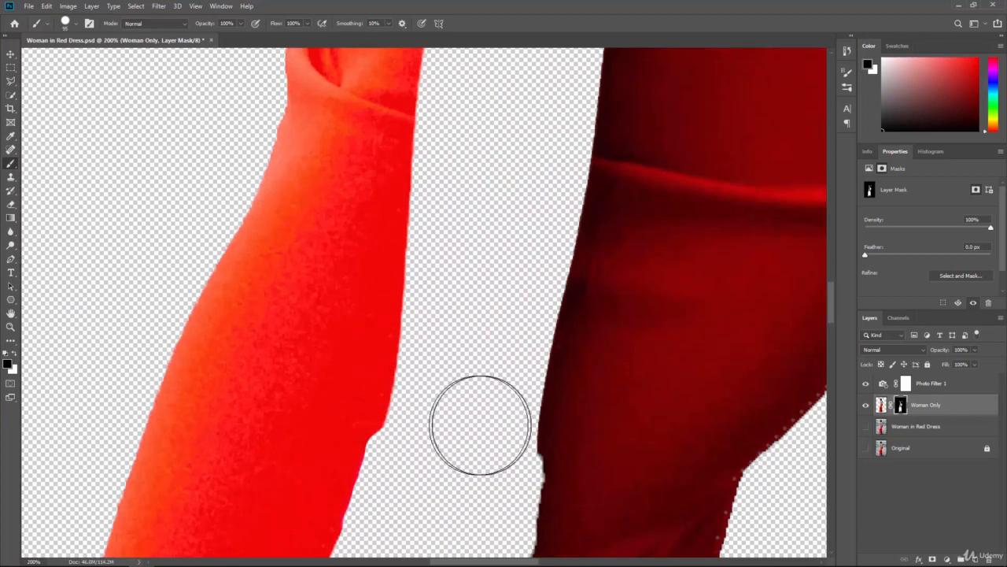
{"action": "left_click_drag", "start_coordinate": [475, 335], "coordinate": [431, 194]}
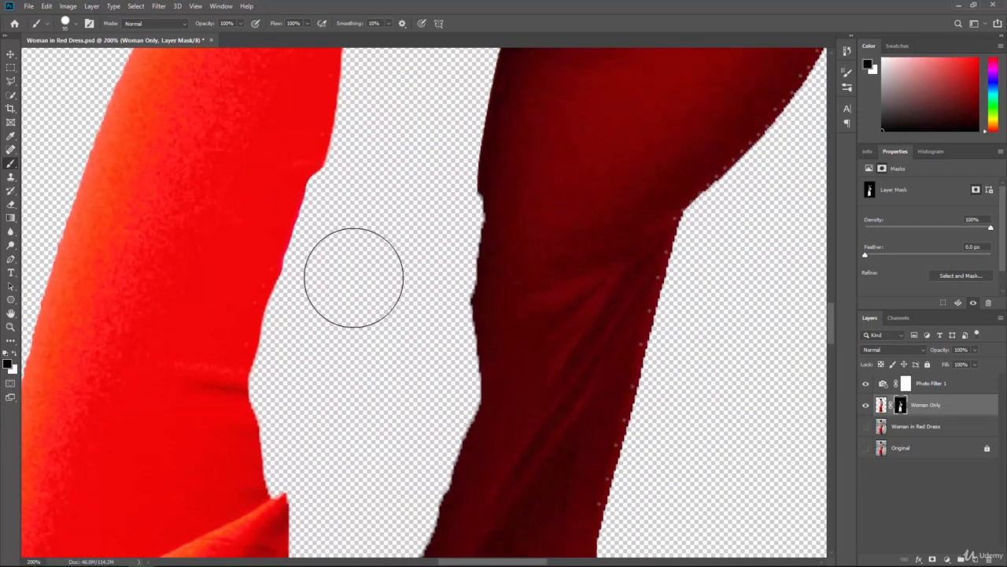
{"action": "key", "text": "["}
{"action": "key", "text": "["}
{"action": "key", "text": "["}
{"action": "key", "text": "["}
{"action": "key", "text": "["}
{"action": "key", "text": "["}
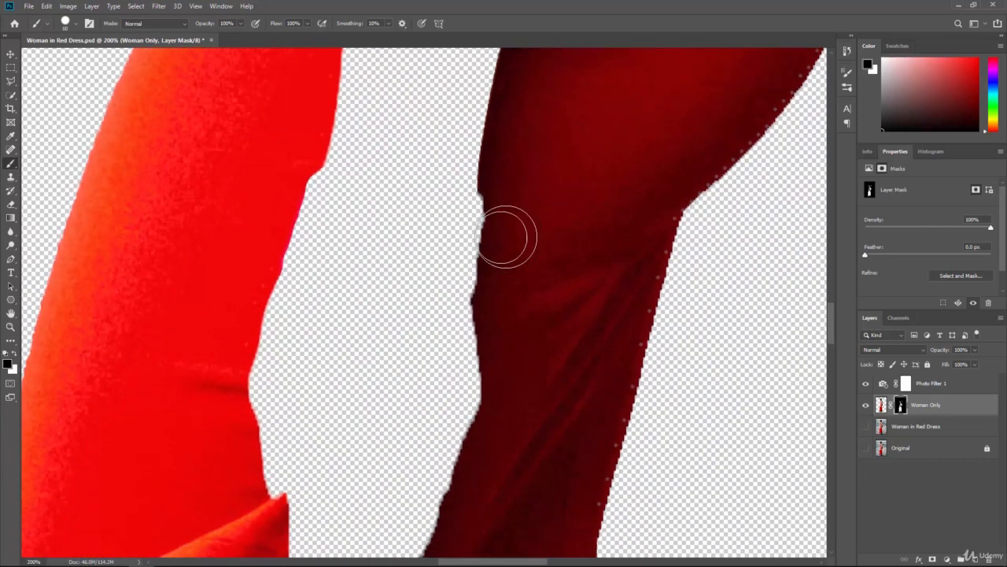
{"action": "mouse_move", "coordinate": [484, 238]}
{"action": "left_mouse_down"}
{"action": "mouse_move", "coordinate": [484, 207]}
{"action": "mouse_move", "coordinate": [481, 256]}
{"action": "left_mouse_up"}
{"action": "key", "text": "ctrl+z"}
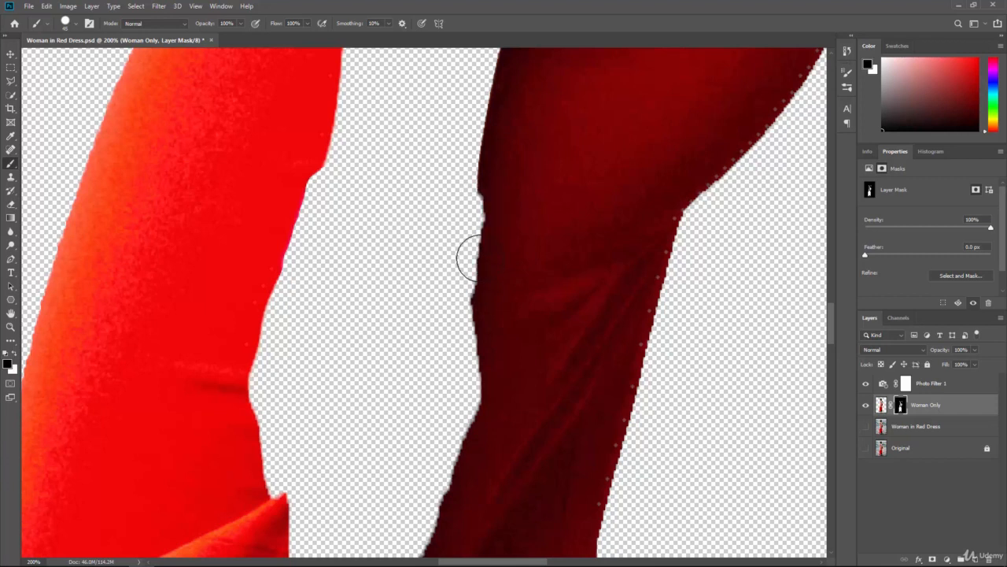
Refine the dress's inner edge on the mask by painting white along it and painting black over the revealed arm and bracelet
{"action": "left_click", "coordinate": [13, 355]}
{"action": "mouse_move", "coordinate": [482, 290]}
{"action": "left_mouse_down"}
{"action": "mouse_move", "coordinate": [470, 267]}
{"action": "mouse_move", "coordinate": [479, 415]}
{"action": "mouse_move", "coordinate": [467, 405]}
{"action": "left_mouse_up"}
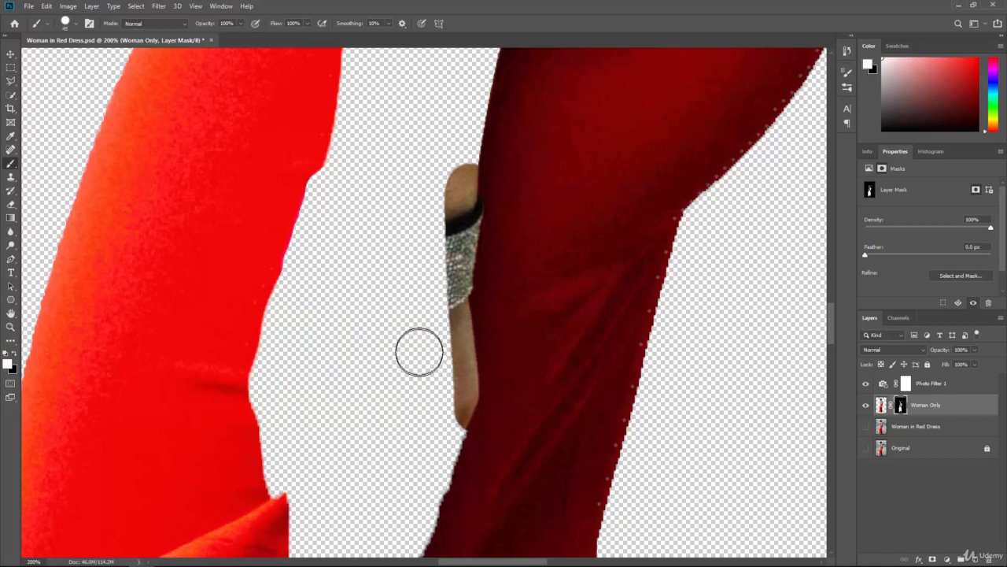
{"action": "key", "text": "x"}
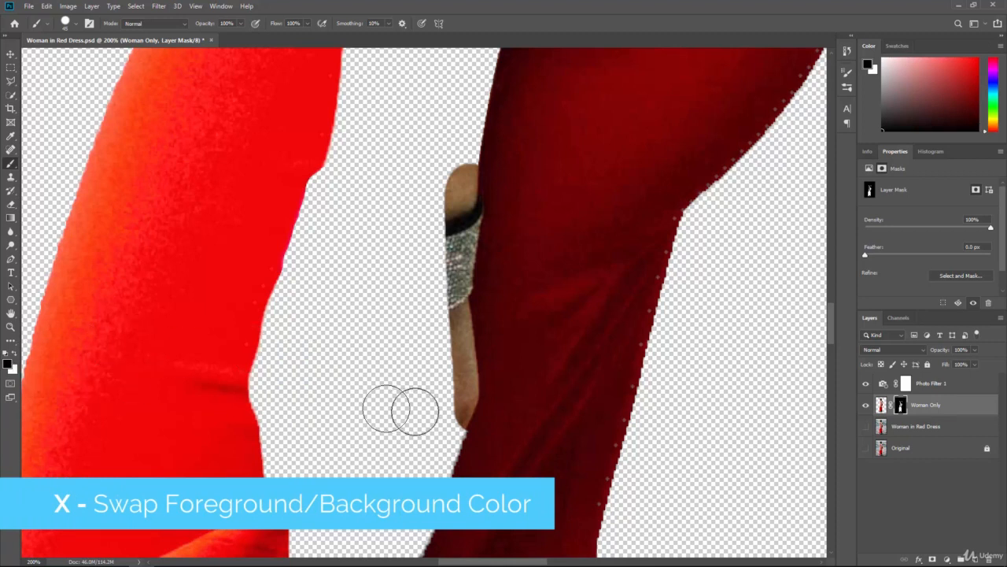
{"action": "mouse_move", "coordinate": [454, 395]}
{"action": "left_mouse_down"}
{"action": "mouse_move", "coordinate": [443, 426]}
{"action": "mouse_move", "coordinate": [455, 386]}
{"action": "mouse_move", "coordinate": [445, 301]}
{"action": "mouse_move", "coordinate": [453, 165]}
{"action": "mouse_move", "coordinate": [449, 304]}
{"action": "left_mouse_up"}
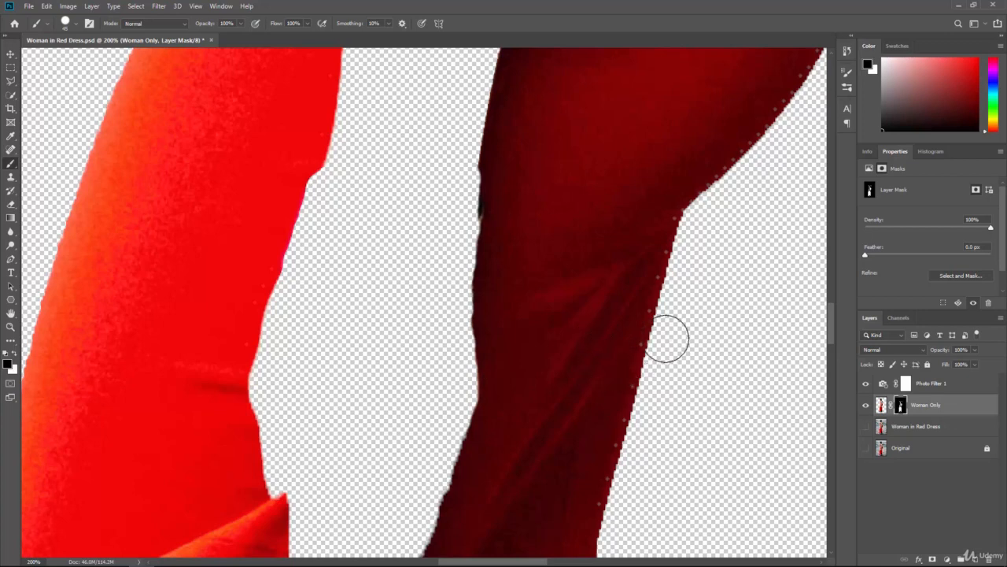
Rename the Woman Only layer as Dress
{"action": "scroll", "coordinate": [667, 339], "scroll_direction": "down", "scroll_amount": 5}
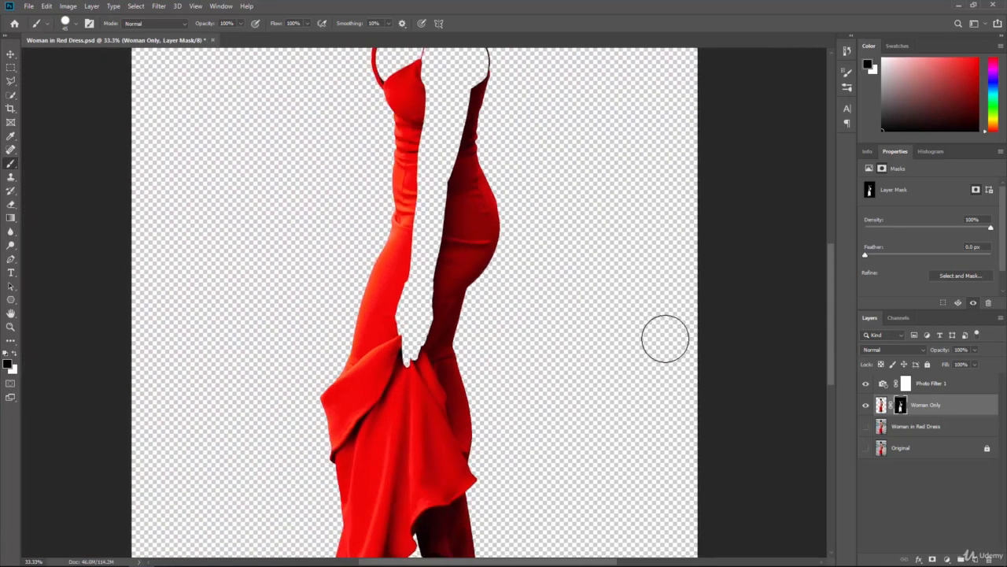
{"action": "scroll", "coordinate": [665, 338], "scroll_direction": "down", "scroll_amount": 2}
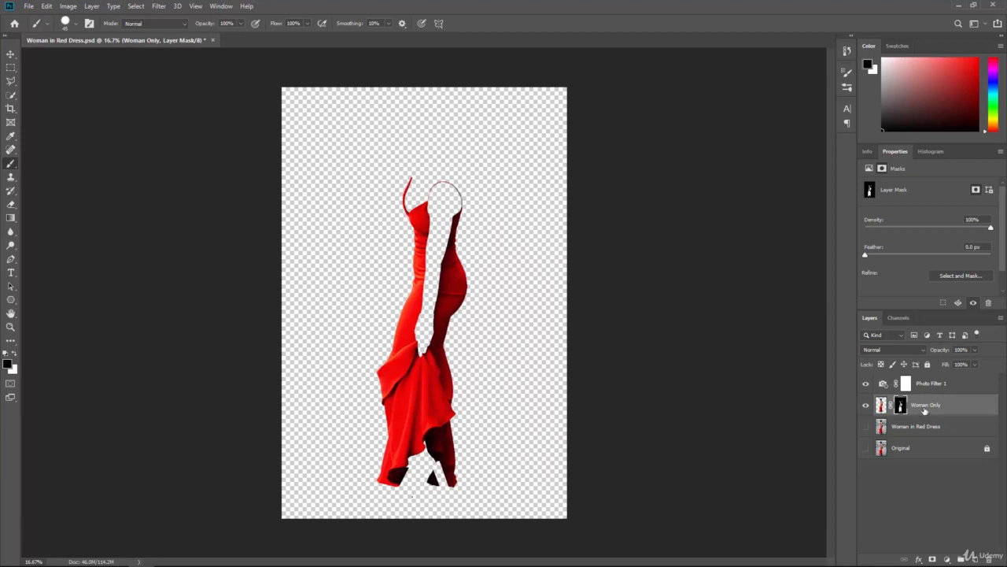
{"action": "double_click", "coordinate": [925, 405]}
{"action": "type", "text": "Orig"}
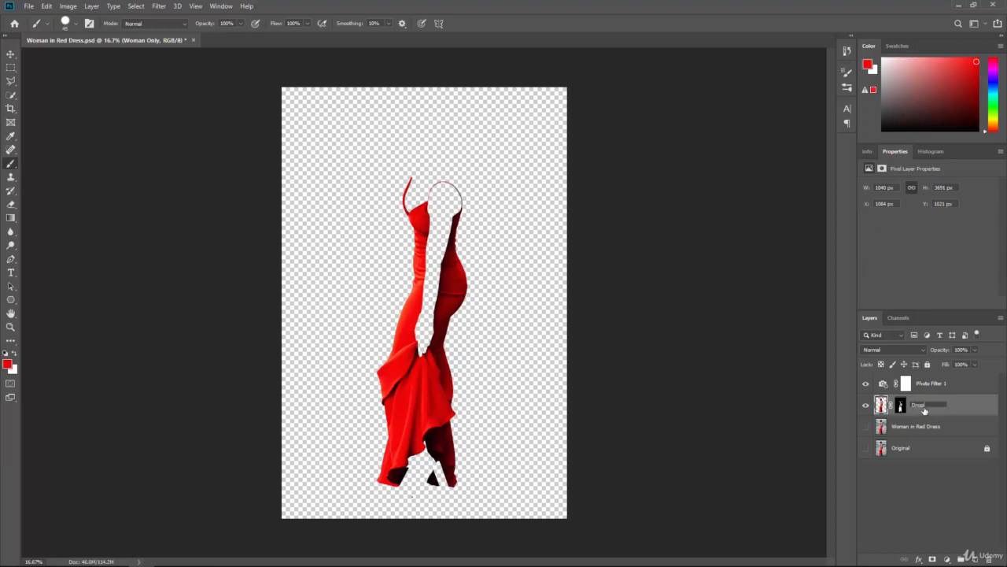
{"action": "key", "text": "Return"}
Compare the Dress layer with the Woman in Red Dress layer by switching their visibility on and off
{"action": "left_click", "coordinate": [865, 407]}
{"action": "left_click", "coordinate": [865, 407]}
{"action": "left_click", "coordinate": [865, 407]}
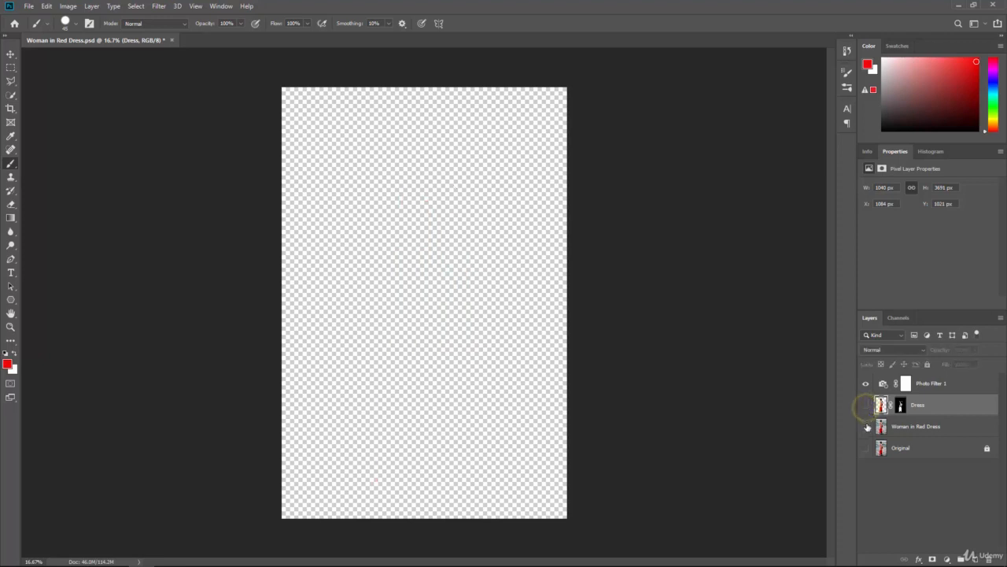
{"action": "left_click", "coordinate": [865, 425]}
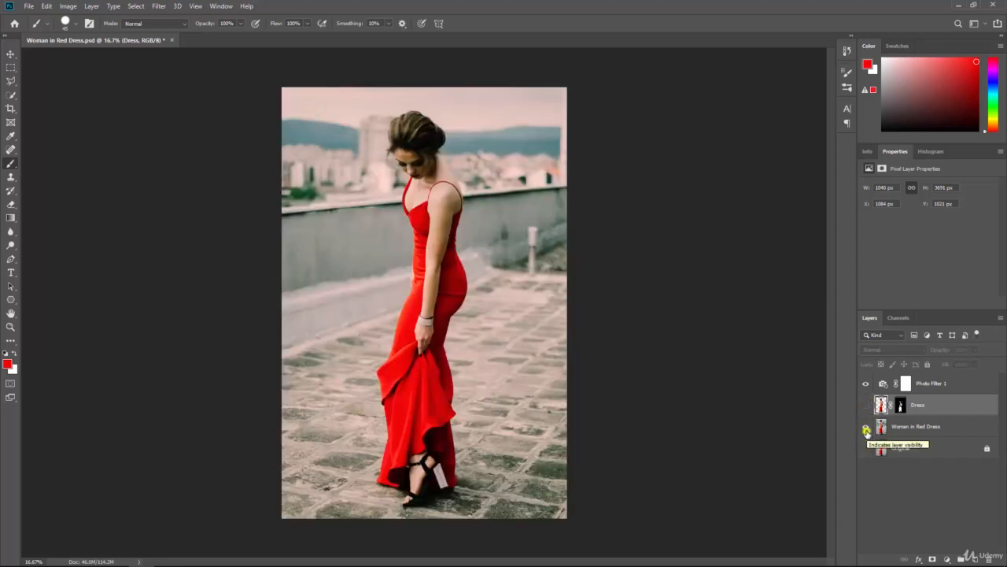
{"action": "left_click", "coordinate": [865, 427]}
{"action": "left_click", "coordinate": [866, 406]}
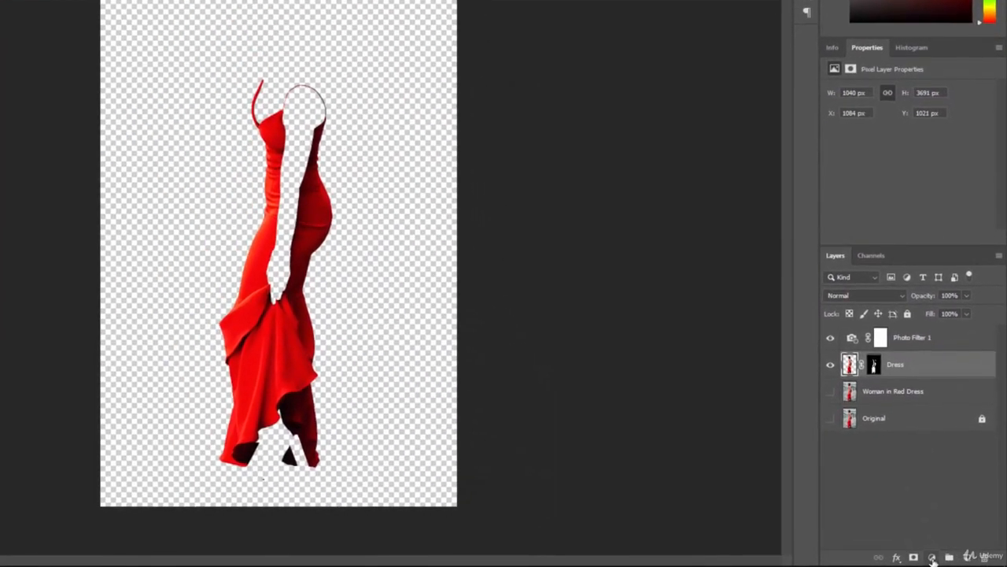
Add a Hue/Saturation adjustment layer above the Dress layer and set its hue to -86
{"action": "left_click", "coordinate": [932, 557]}
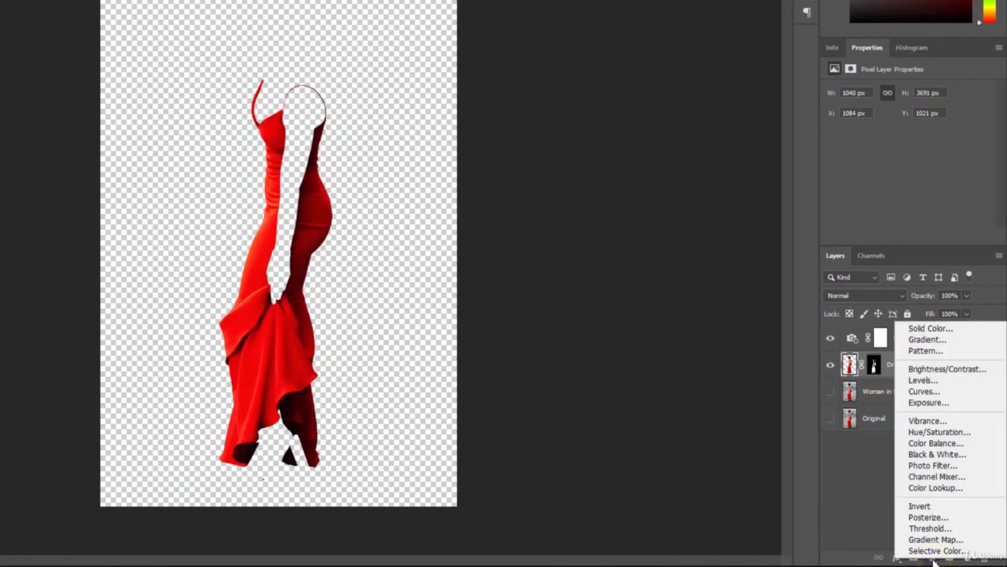
{"action": "left_click", "coordinate": [966, 433]}
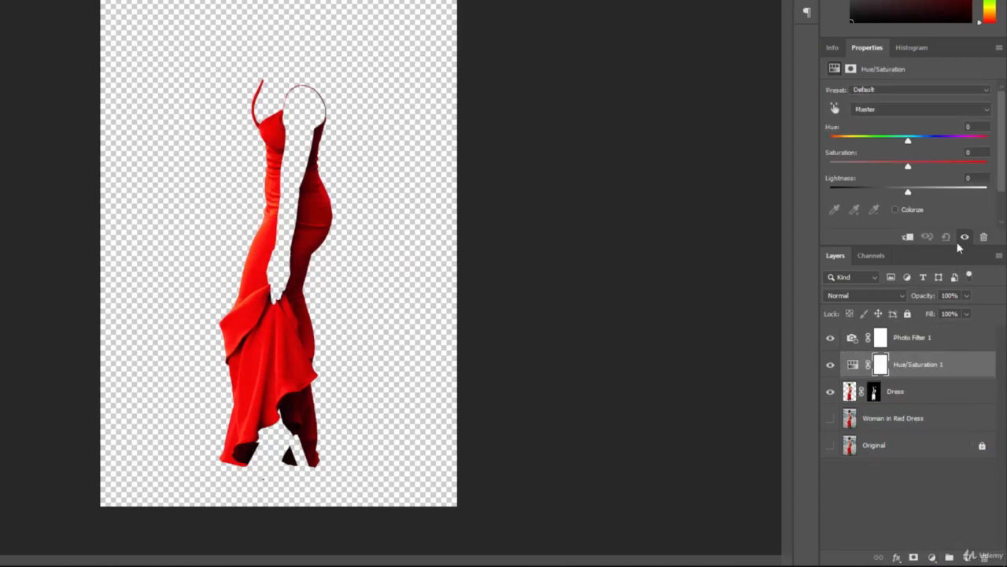
{"action": "left_click_drag", "start_coordinate": [912, 144], "coordinate": [860, 145]}
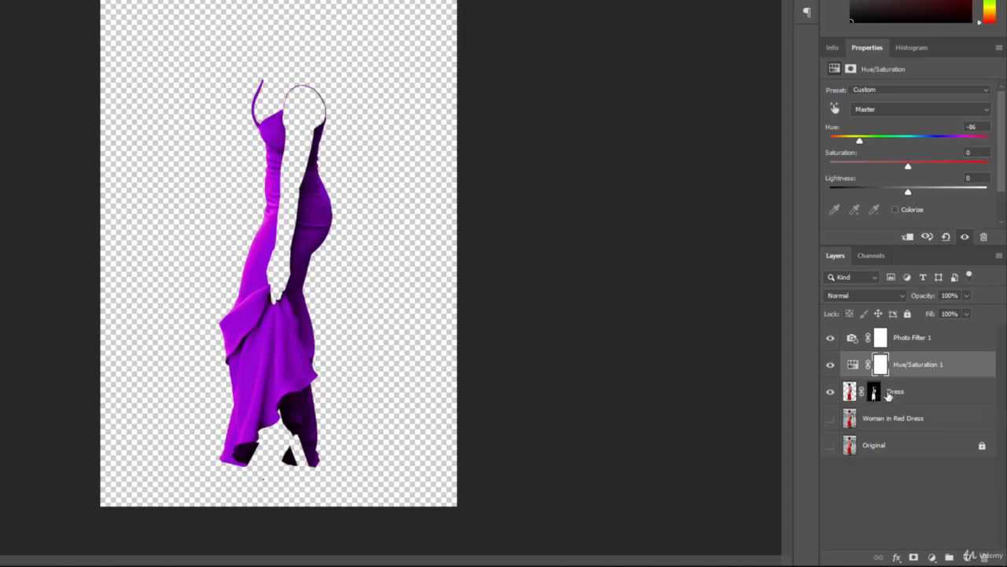
Toggle the Woman in Red Dress and Dress layers to check which layers the Hue/Saturation adjustment affects
{"action": "left_click", "coordinate": [830, 422]}
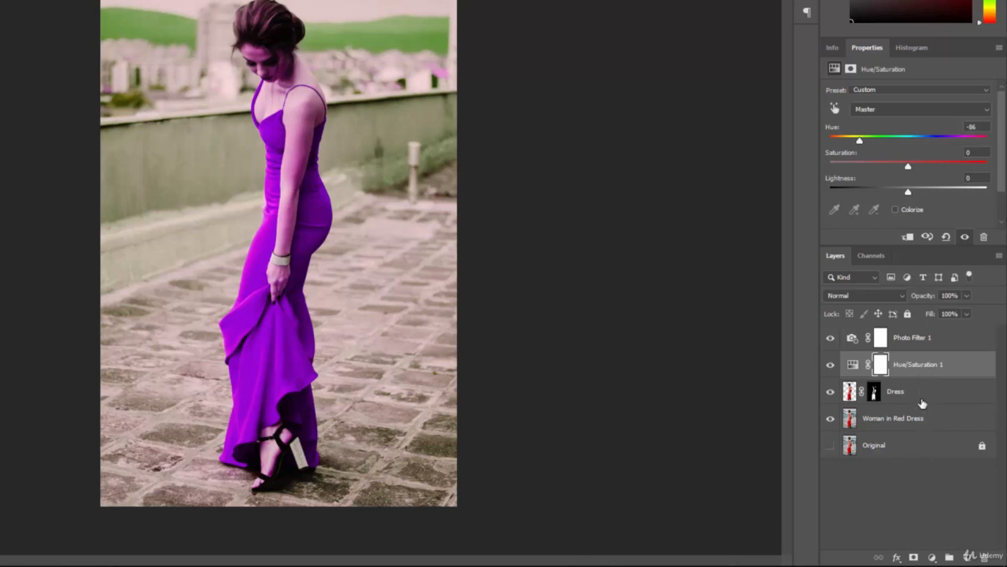
{"action": "left_click", "coordinate": [830, 392]}
{"action": "left_click", "coordinate": [830, 418]}
{"action": "left_click", "coordinate": [830, 418]}
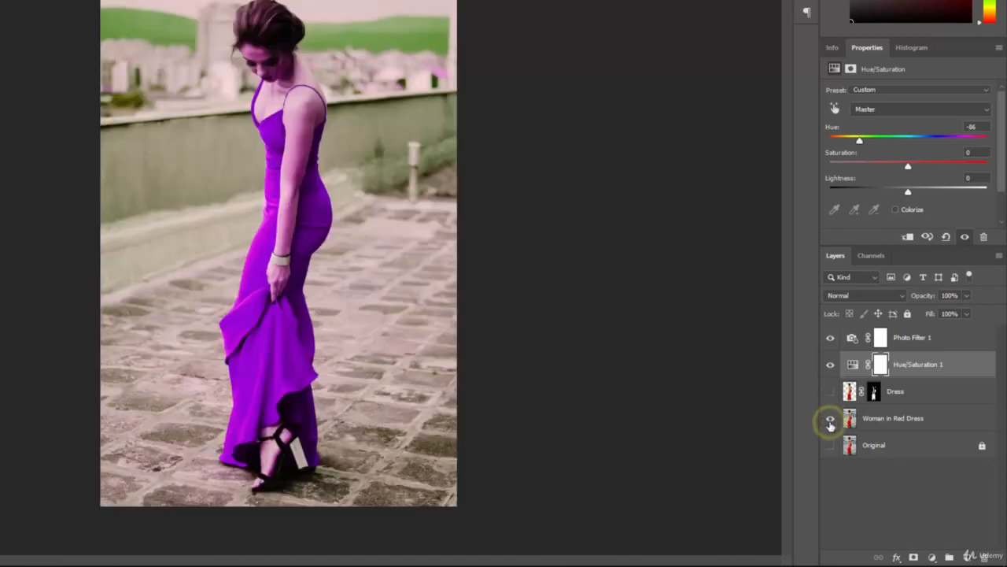
{"action": "left_click", "coordinate": [831, 418]}
{"action": "left_click", "coordinate": [830, 391]}
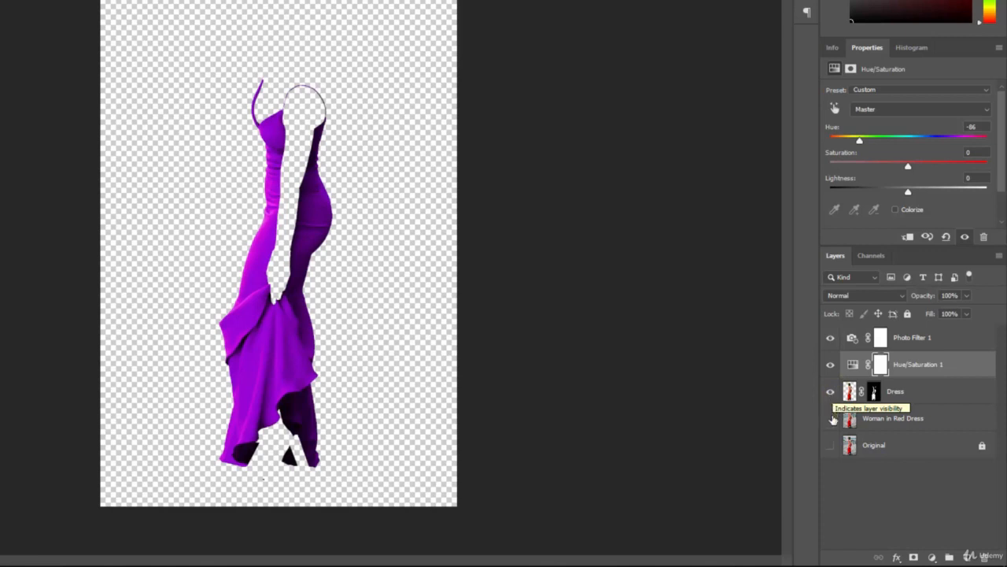
Show the Woman in Red Dress layer and clip the Hue/Saturation 1 adjustment to the Dress layer
{"action": "left_click", "coordinate": [831, 418]}
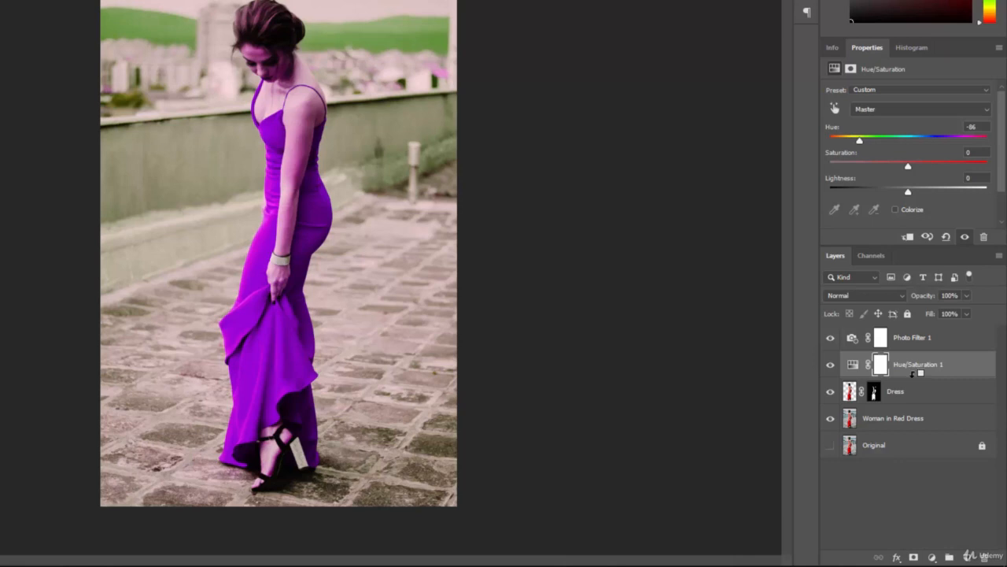
{"action": "left_click", "coordinate": [913, 374], "text": "alt"}
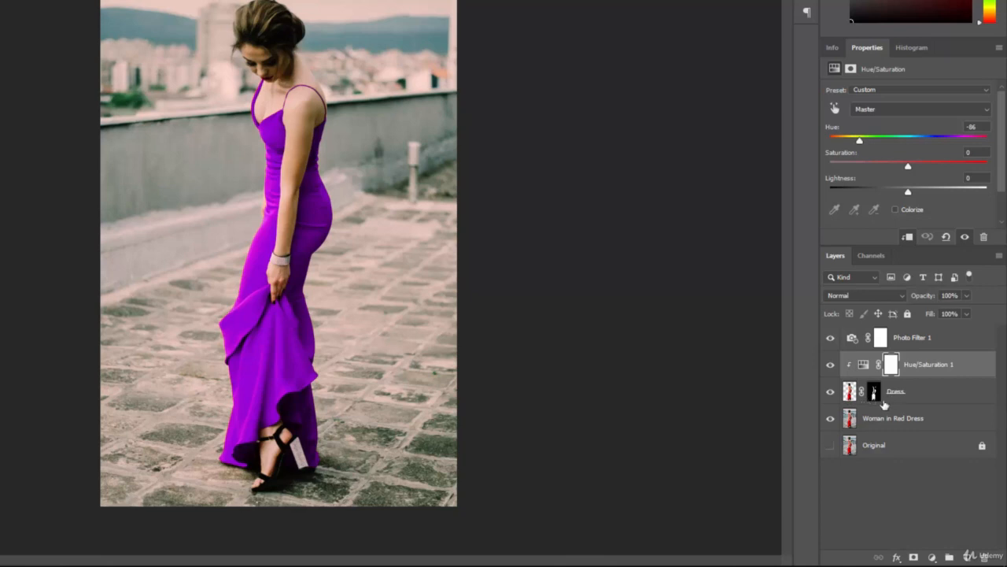
Check the clipped hue adjustment by toggling the visibility of the Dress and Woman in Red Dress layers
{"action": "left_click", "coordinate": [830, 395]}
{"action": "left_click", "coordinate": [829, 394]}
{"action": "left_click", "coordinate": [829, 394]}
{"action": "left_click", "coordinate": [830, 395]}
{"action": "left_click", "coordinate": [829, 419]}
{"action": "left_click", "coordinate": [830, 420]}
{"action": "left_click", "coordinate": [830, 391]}
{"action": "left_click", "coordinate": [830, 418]}
{"action": "left_click", "coordinate": [830, 418]}
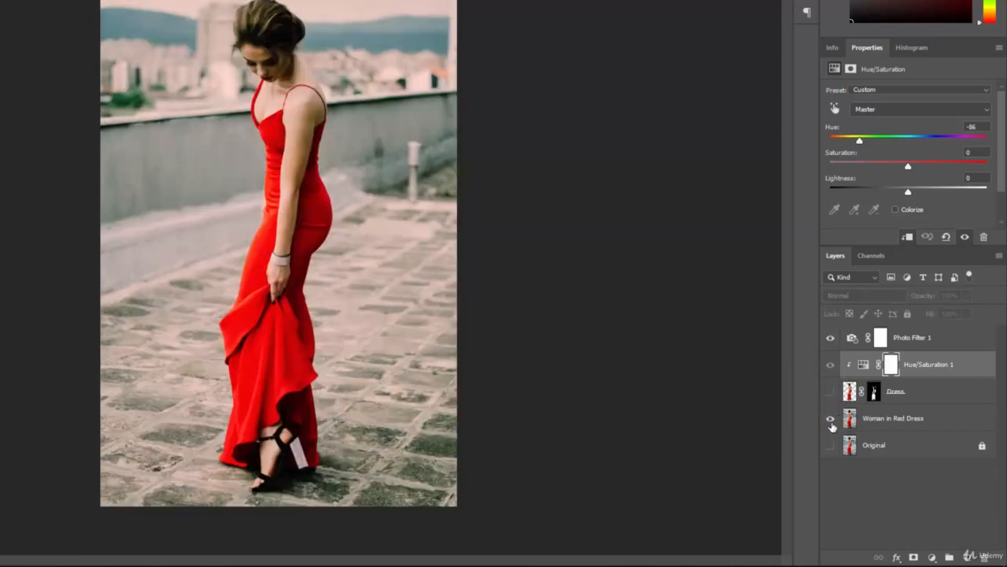
{"action": "left_click", "coordinate": [832, 392]}
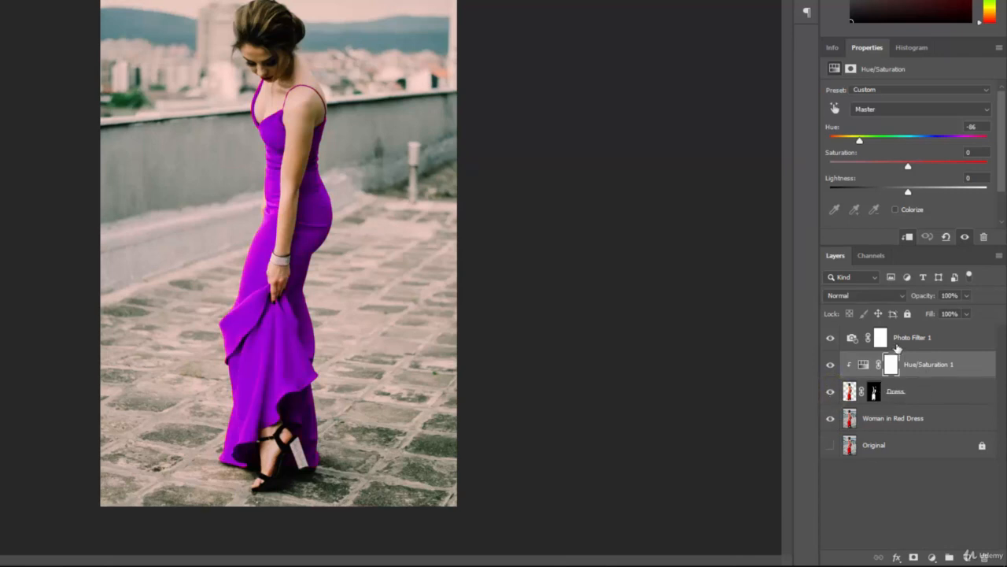
Move Photo Filter 1 between the Dress and Woman in Red Dress layers and clip it to Woman in Red Dress
{"action": "left_click", "coordinate": [832, 340]}
{"action": "left_click", "coordinate": [832, 340]}
{"action": "left_click", "coordinate": [919, 340]}
{"action": "left_click_drag", "start_coordinate": [921, 343], "coordinate": [929, 409]}
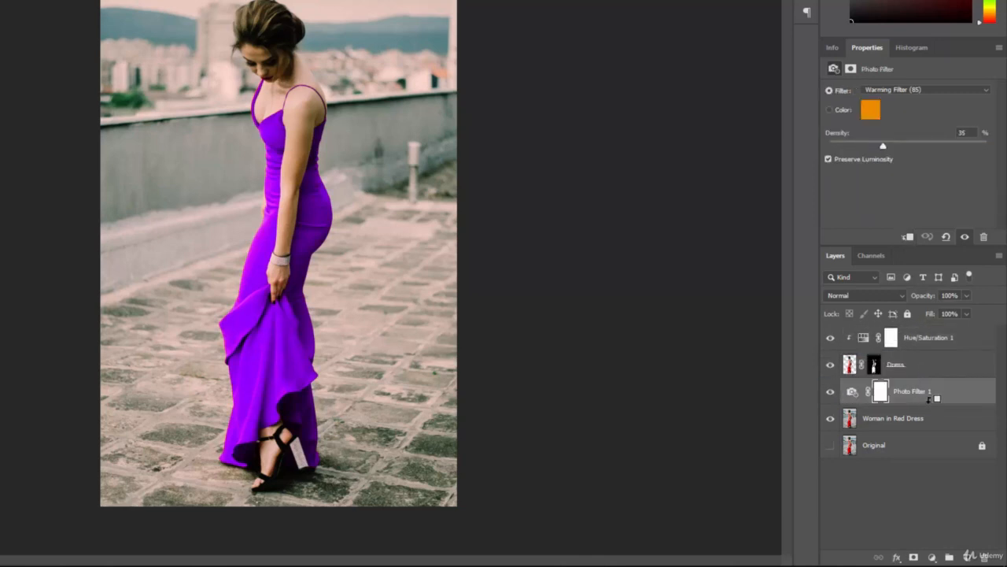
{"action": "left_click", "coordinate": [941, 403], "text": "alt"}
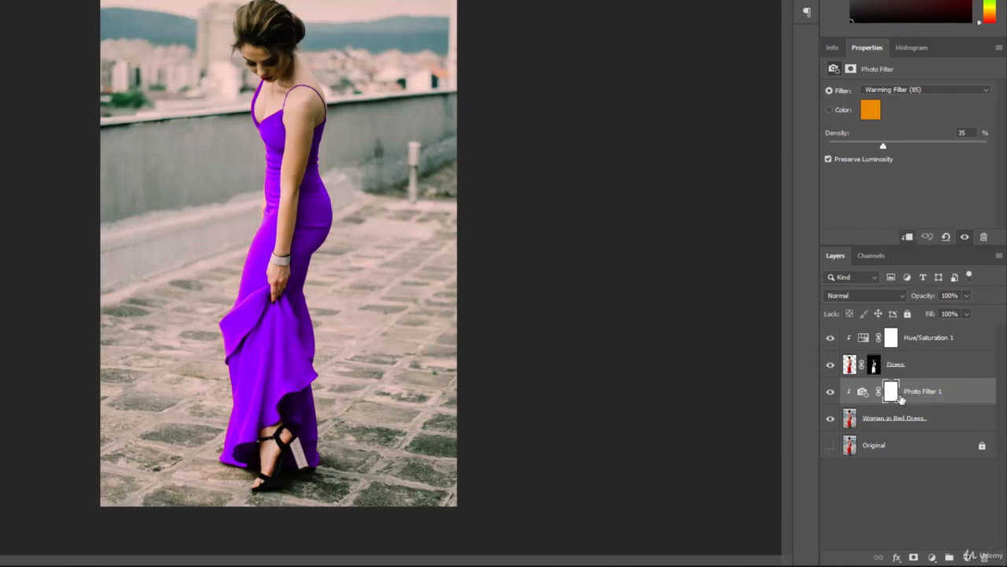
Return the Photo Filter 1 layer, unclipped, to the top of the layer stack and set its density to 23%
{"action": "key", "text": "ctrl+shift+bracketright"}
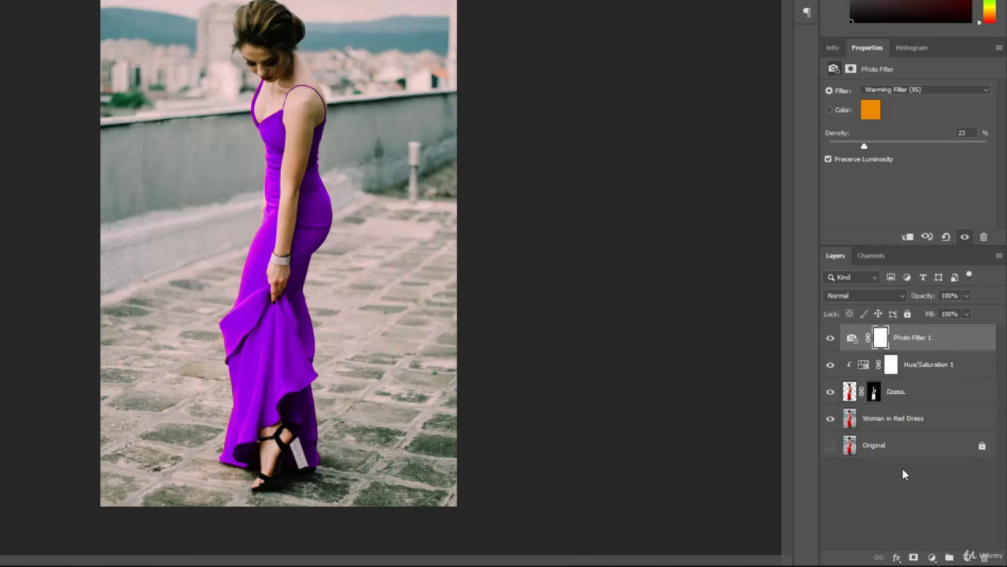
Turn on Colorize for the Hue/Saturation 1 adjustment and set hue 246, saturation 73 and lightness -17
{"action": "left_click", "coordinate": [862, 368]}
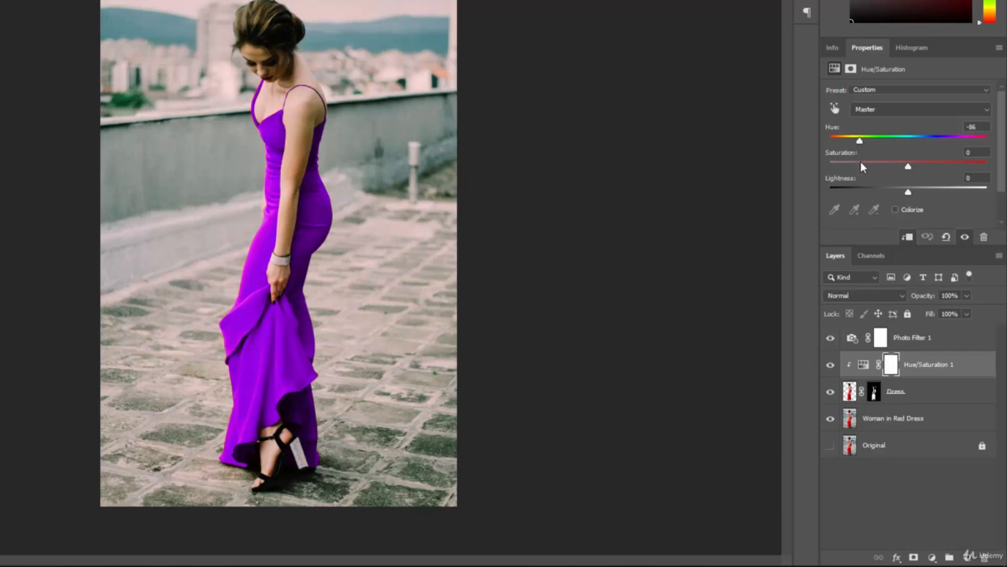
{"action": "left_click", "coordinate": [894, 210]}
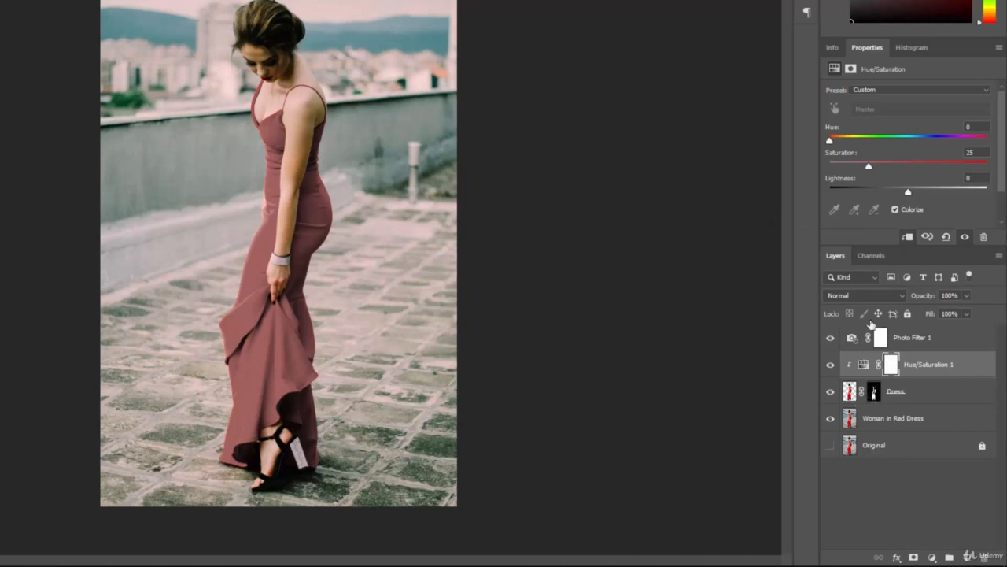
{"action": "left_click_drag", "start_coordinate": [868, 168], "coordinate": [968, 178]}
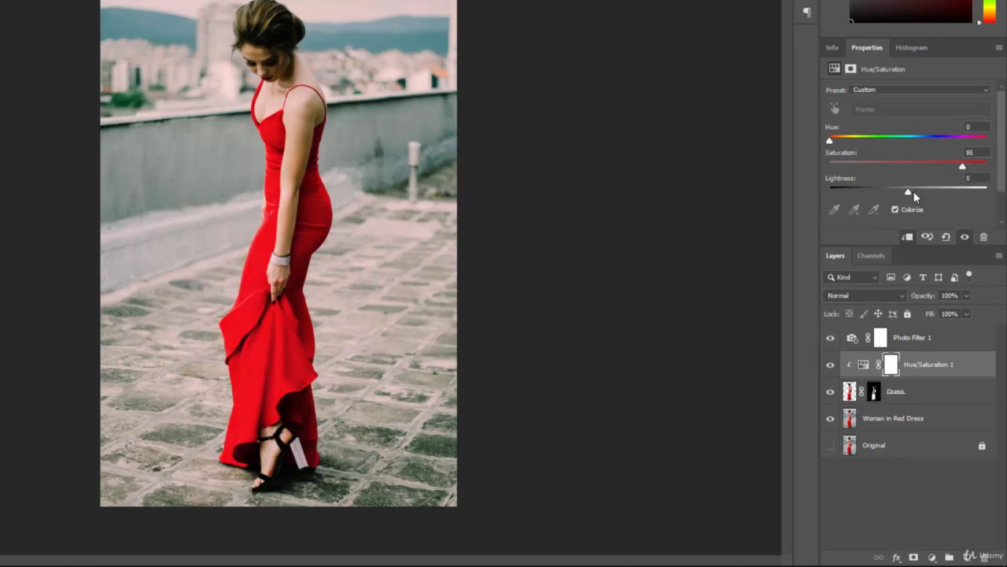
{"action": "left_click_drag", "start_coordinate": [907, 190], "coordinate": [874, 197]}
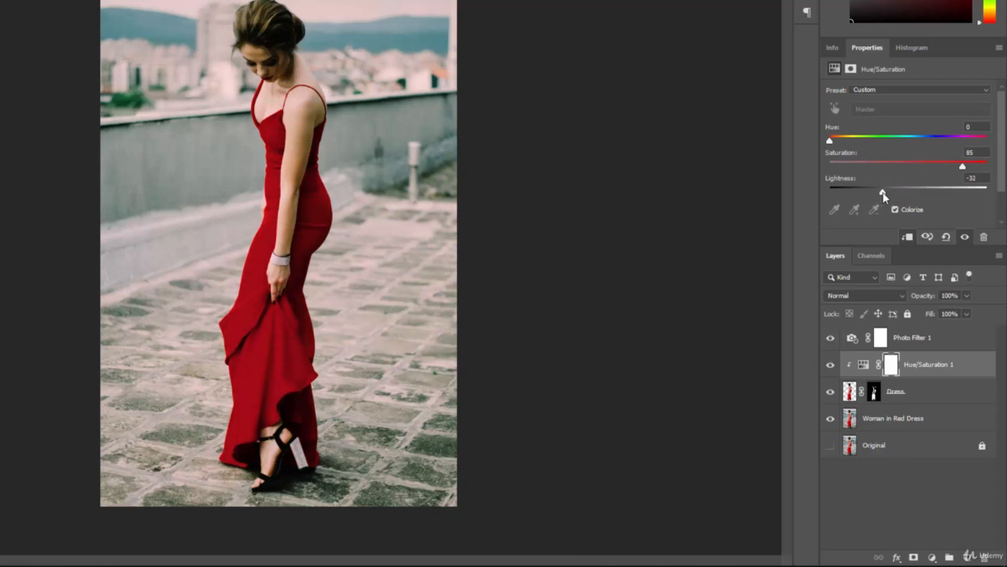
{"action": "left_click_drag", "start_coordinate": [827, 144], "coordinate": [974, 143]}
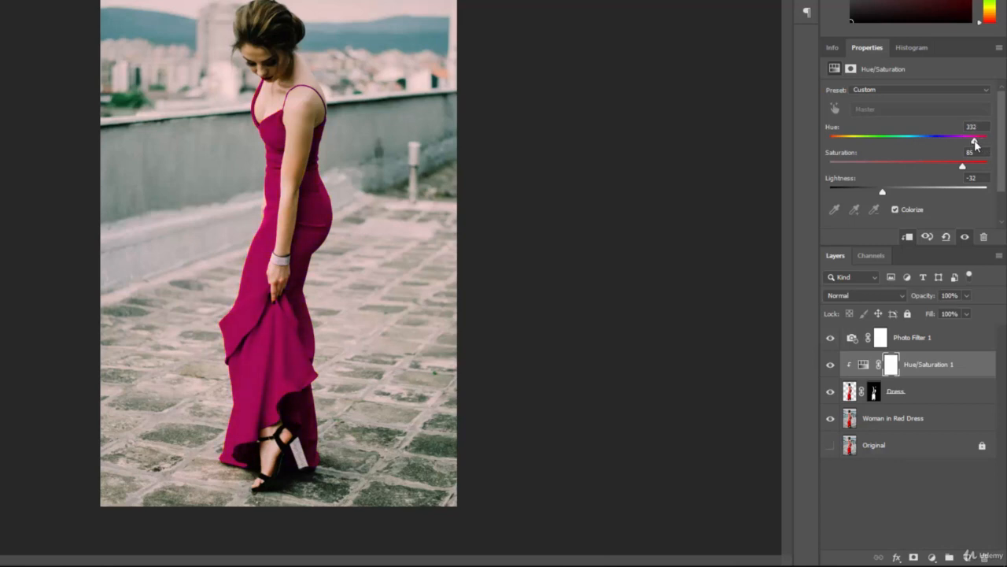
{"action": "left_click_drag", "start_coordinate": [948, 143], "coordinate": [937, 143]}
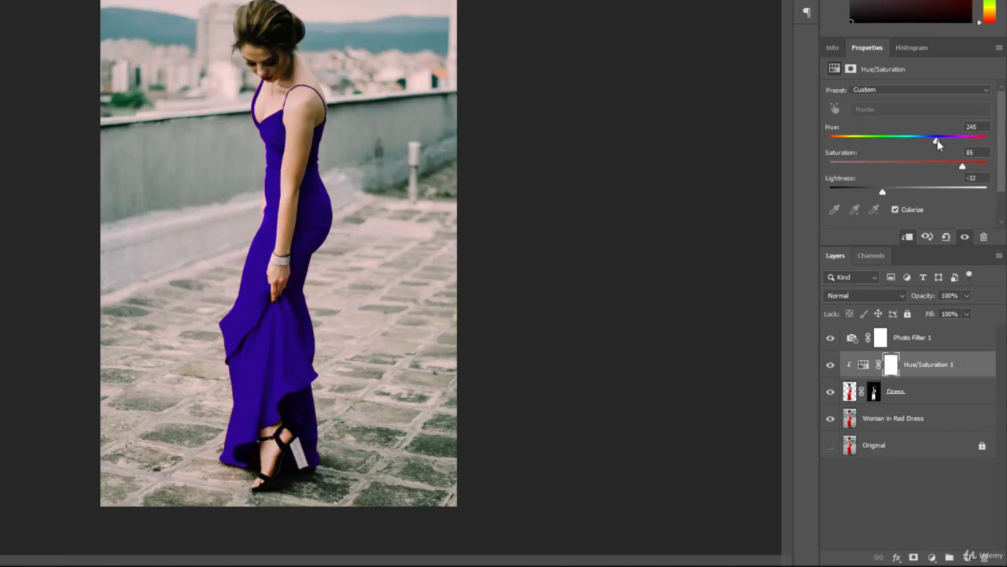
{"action": "left_click_drag", "start_coordinate": [881, 195], "coordinate": [895, 195]}
{"action": "left_click_drag", "start_coordinate": [964, 170], "coordinate": [944, 176]}
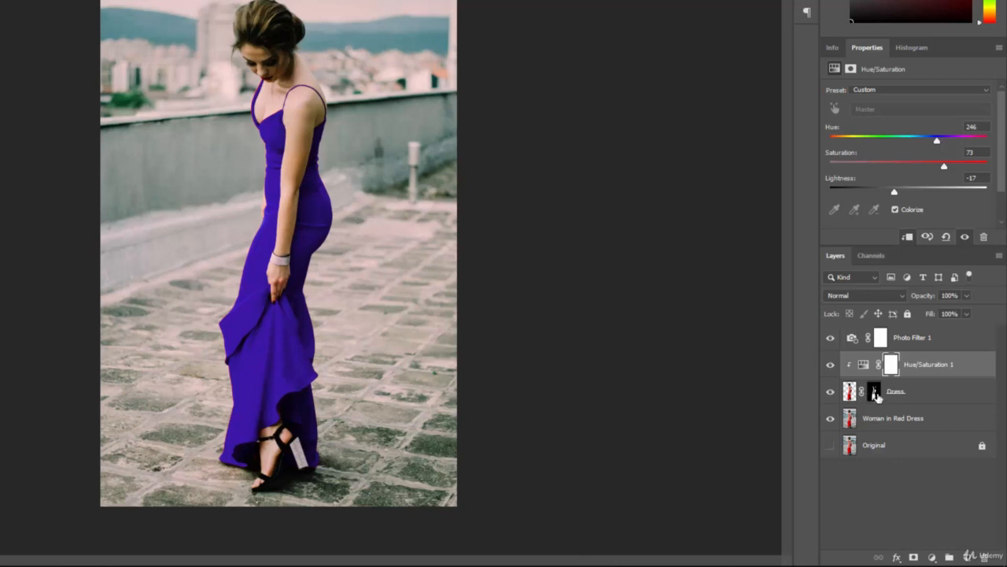
Select the Dress layer and make its layer mask, rather than its image, the editing target
{"action": "left_click", "coordinate": [933, 393]}
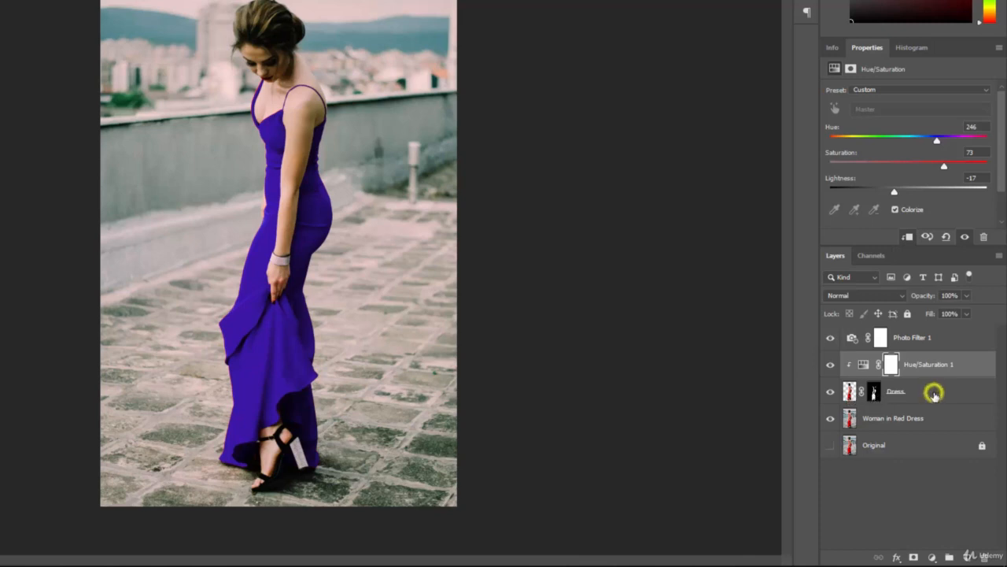
{"action": "left_click", "coordinate": [875, 394]}
{"action": "left_click", "coordinate": [853, 397]}
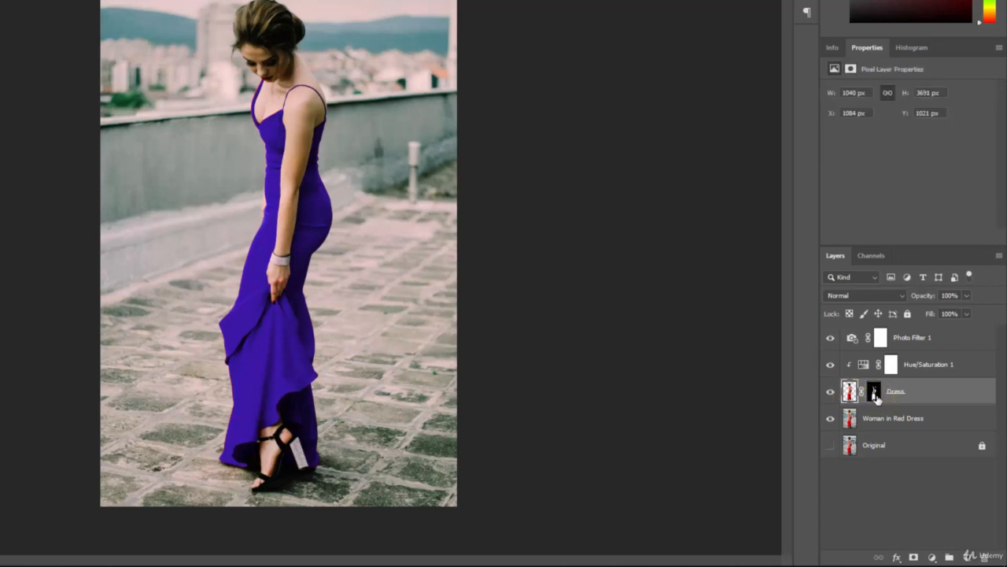
{"action": "left_click", "coordinate": [877, 396]}
{"action": "left_click", "coordinate": [853, 393]}
{"action": "left_click", "coordinate": [875, 396]}
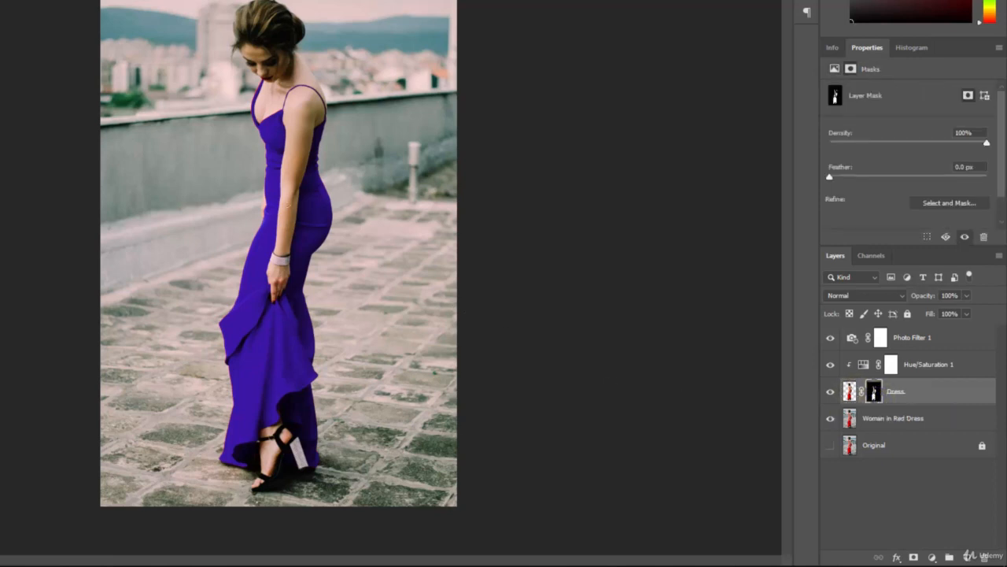
At 300% zoom, brush white onto the Dress mask over the red fringe at the dress's left hip edge
{"action": "key", "text": "ctrl+plus"}
{"action": "key", "text": "ctrl+plus"}
{"action": "key", "text": "ctrl+plus"}
{"action": "key", "text": "ctrl+plus"}
{"action": "key", "text": "ctrl+plus"}
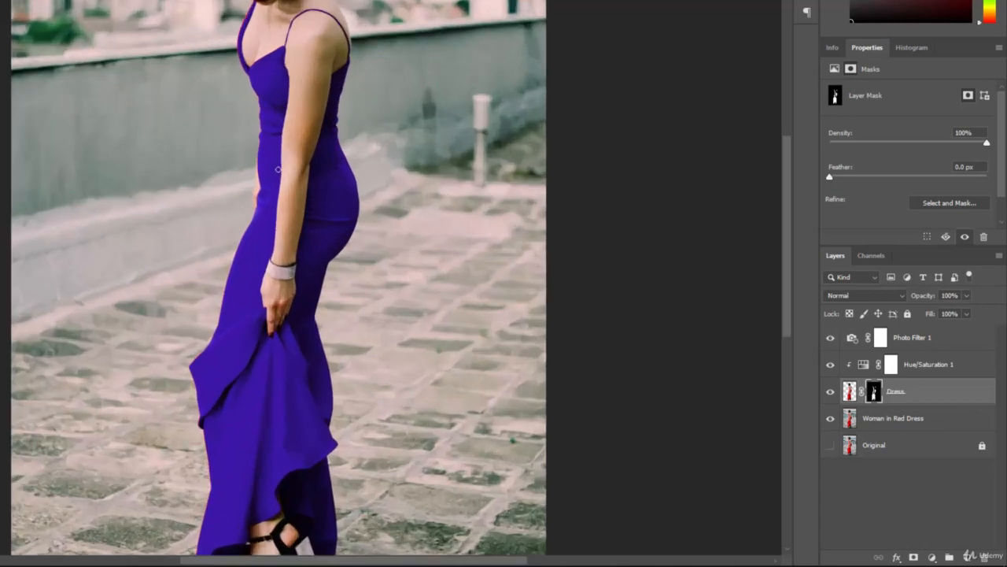
{"action": "key", "text": "ctrl+plus"}
{"action": "key", "text": "ctrl+plus"}
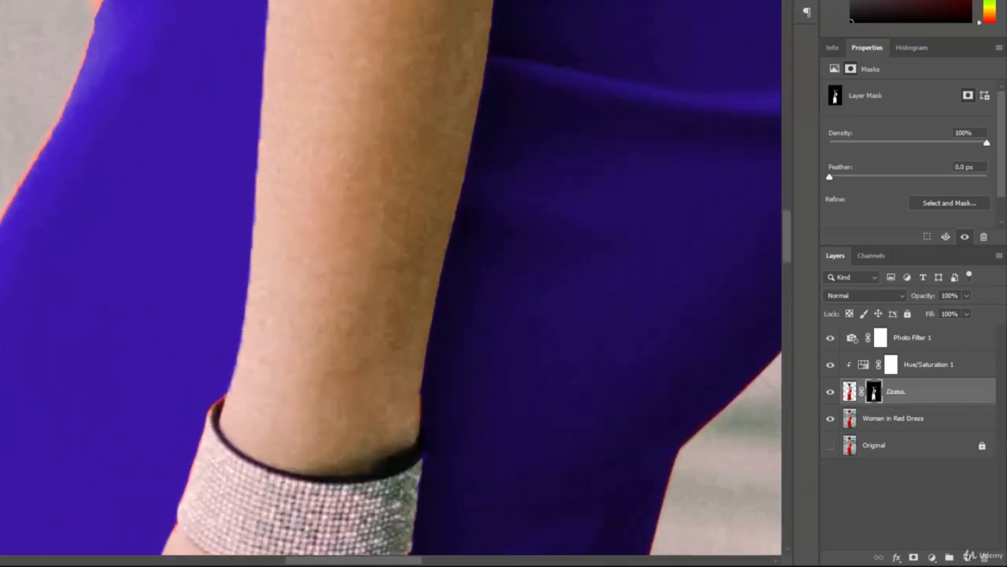
{"action": "scroll", "coordinate": [152, 213], "scroll_direction": "left", "scroll_amount": 5}
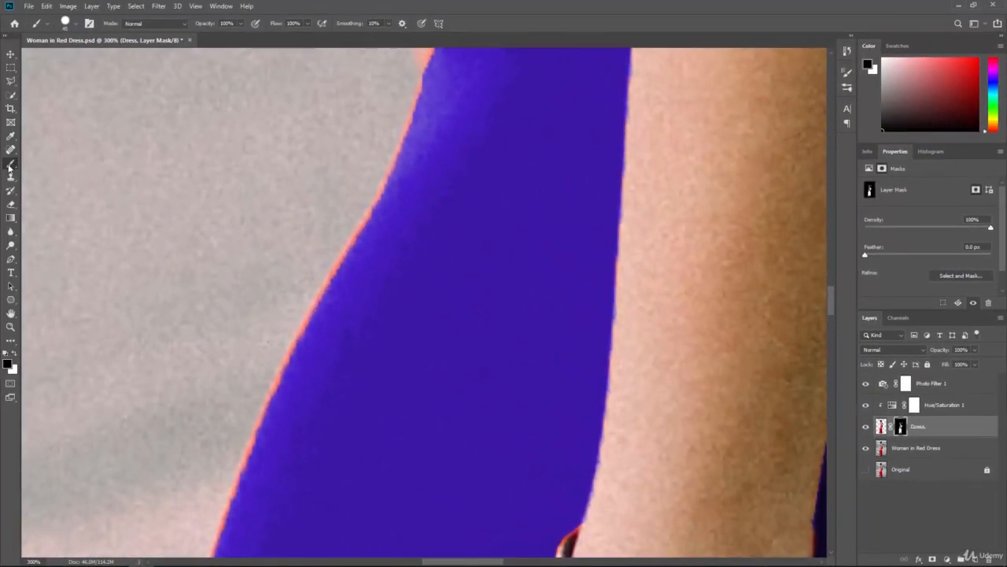
{"action": "left_click", "coordinate": [14, 352]}
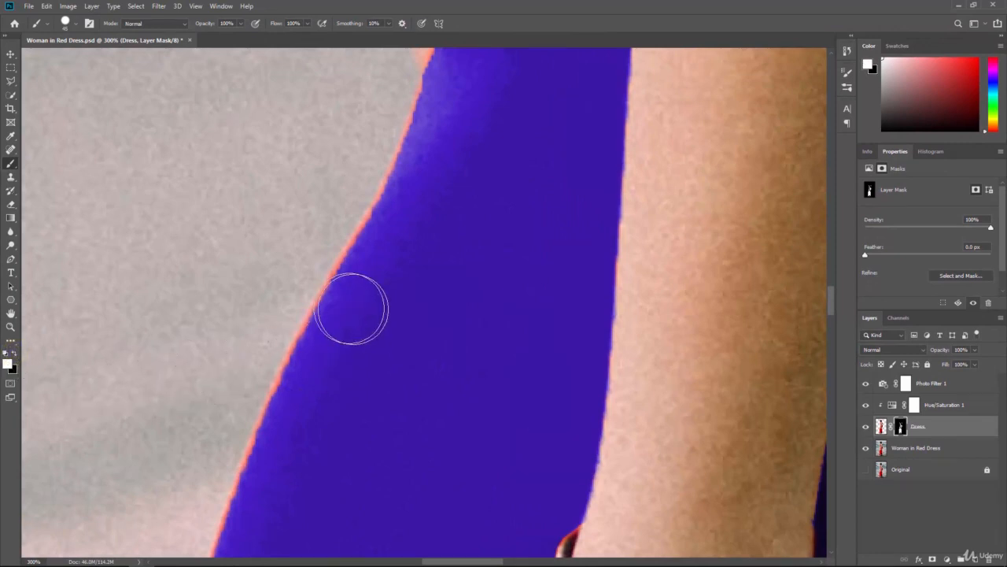
{"action": "mouse_move", "coordinate": [353, 308]}
{"action": "left_mouse_down"}
{"action": "mouse_move", "coordinate": [366, 281]}
{"action": "mouse_move", "coordinate": [359, 299]}
{"action": "left_mouse_up"}
Switch to a soft round 45 px brush, try it on the hip edge, and set its hardness to about 12%
{"action": "left_click", "coordinate": [76, 23]}
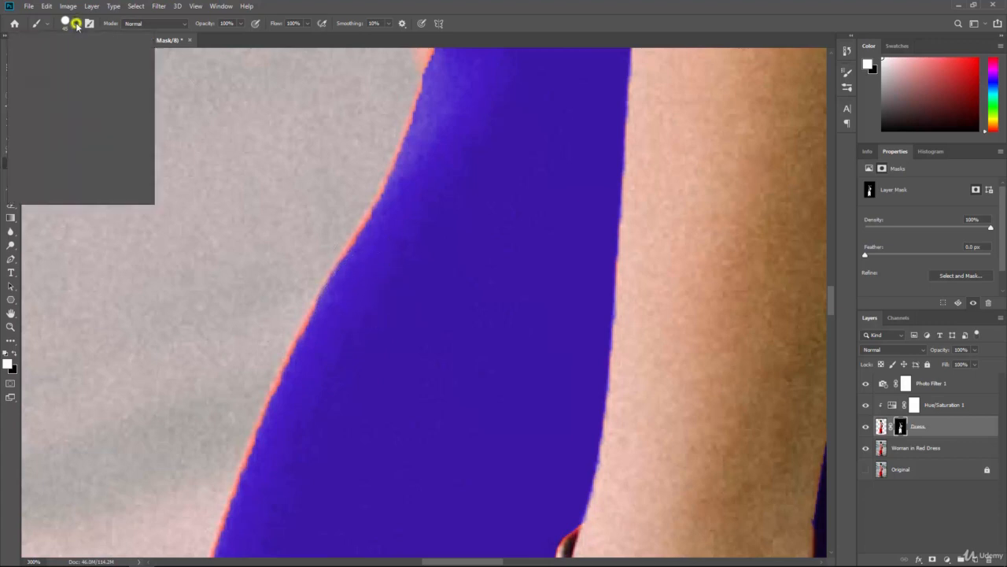
{"action": "left_click", "coordinate": [73, 102]}
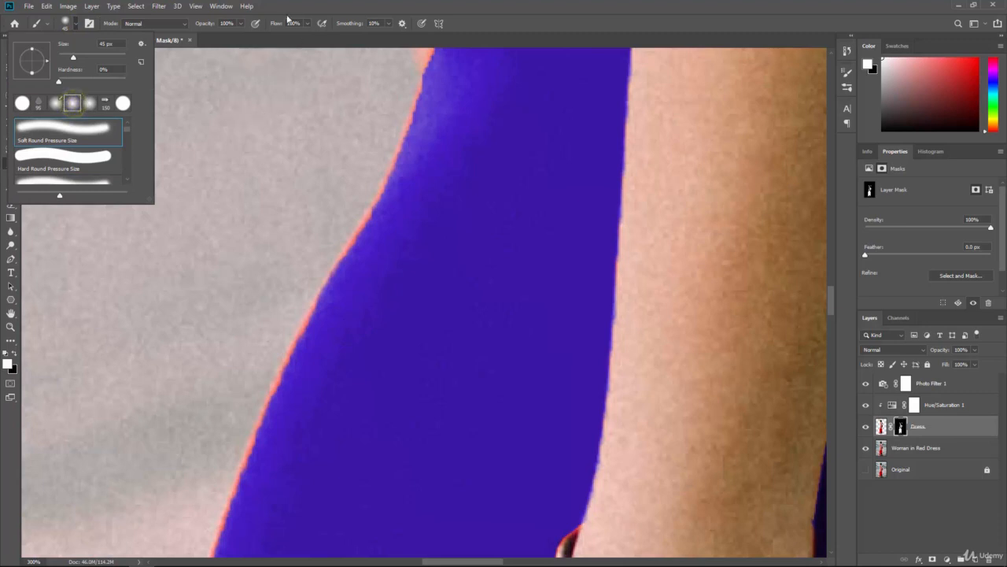
{"action": "left_click", "coordinate": [308, 4]}
{"action": "left_click_drag", "start_coordinate": [369, 261], "coordinate": [354, 283]}
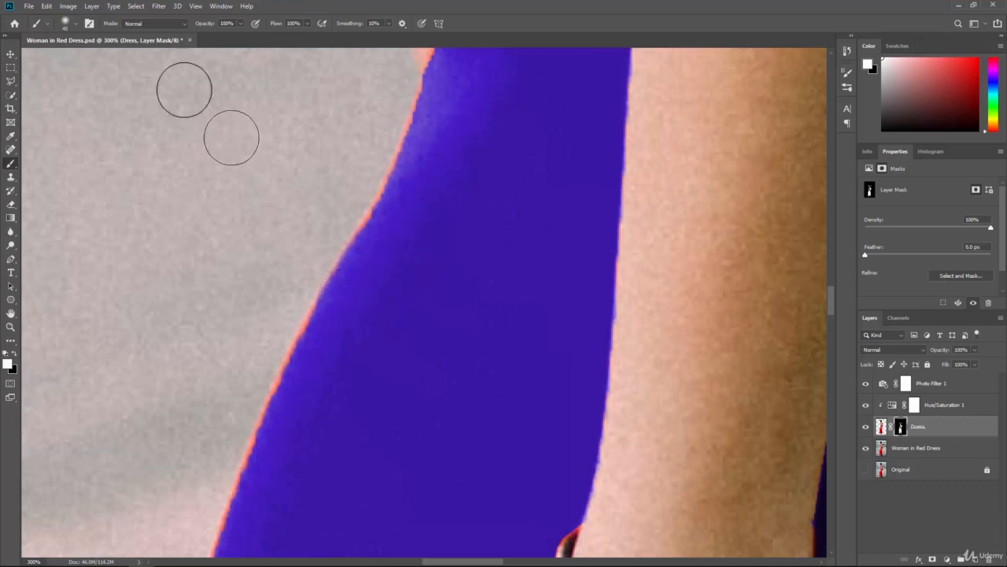
{"action": "left_click", "coordinate": [81, 24]}
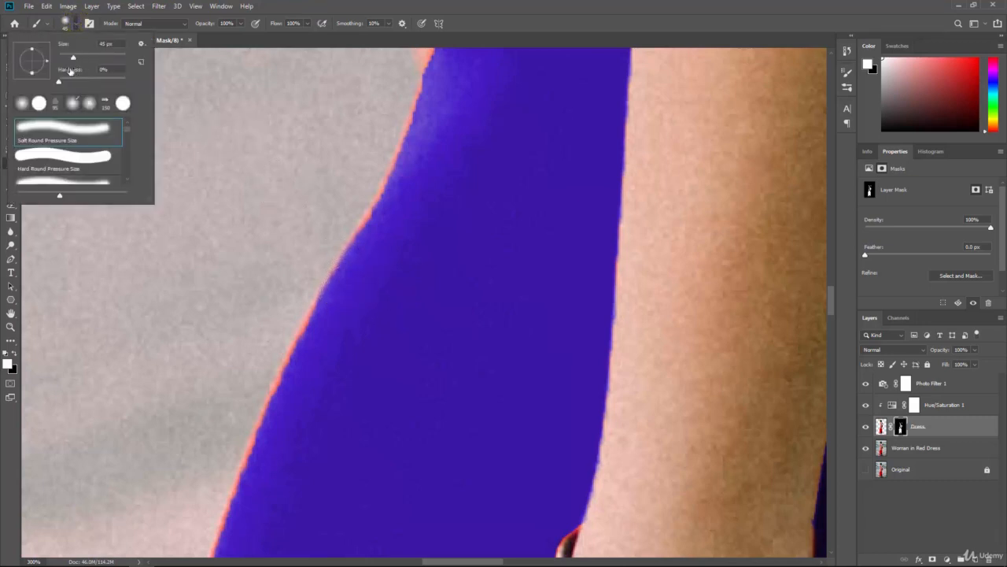
{"action": "left_click_drag", "start_coordinate": [59, 82], "coordinate": [67, 83]}
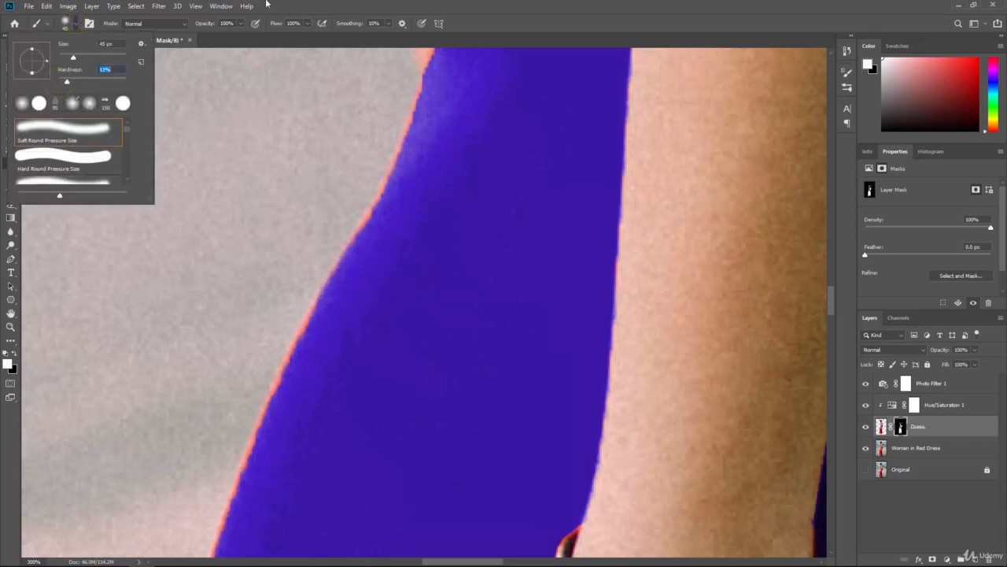
{"action": "left_click", "coordinate": [316, 3]}
Paint white on the Dress mask along the left hip edge and up past the hand to the waist
{"action": "mouse_move", "coordinate": [364, 280]}
{"action": "left_mouse_down"}
{"action": "mouse_move", "coordinate": [329, 353]}
{"action": "mouse_move", "coordinate": [322, 344]}
{"action": "mouse_move", "coordinate": [302, 379]}
{"action": "mouse_move", "coordinate": [315, 362]}
{"action": "mouse_move", "coordinate": [294, 412]}
{"action": "mouse_move", "coordinate": [298, 377]}
{"action": "mouse_move", "coordinate": [305, 401]}
{"action": "mouse_move", "coordinate": [297, 390]}
{"action": "mouse_move", "coordinate": [263, 485]}
{"action": "mouse_move", "coordinate": [281, 443]}
{"action": "left_mouse_up"}
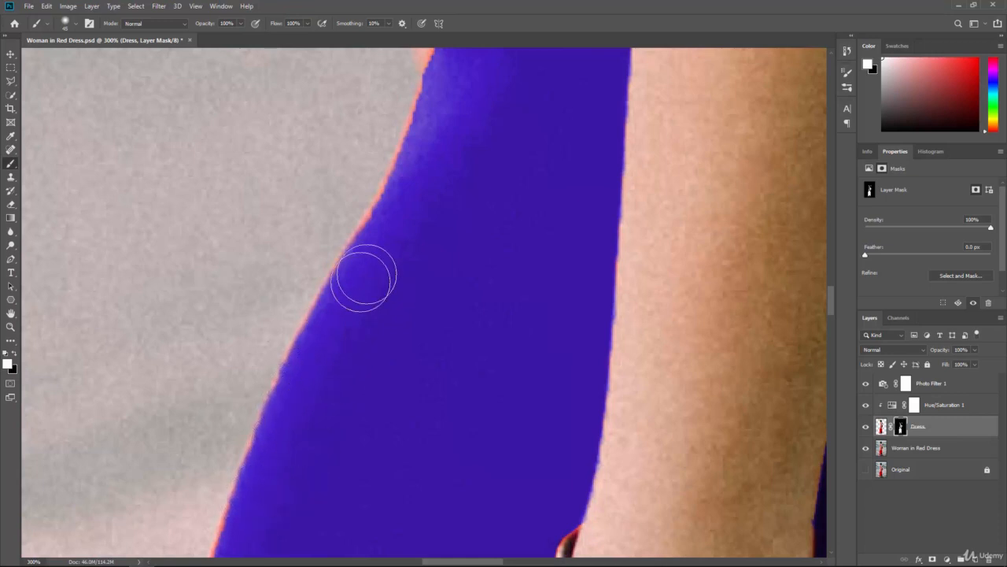
{"action": "left_click_drag", "start_coordinate": [371, 254], "coordinate": [441, 105]}
{"action": "scroll", "coordinate": [443, 134], "scroll_direction": "up", "scroll_amount": 3}
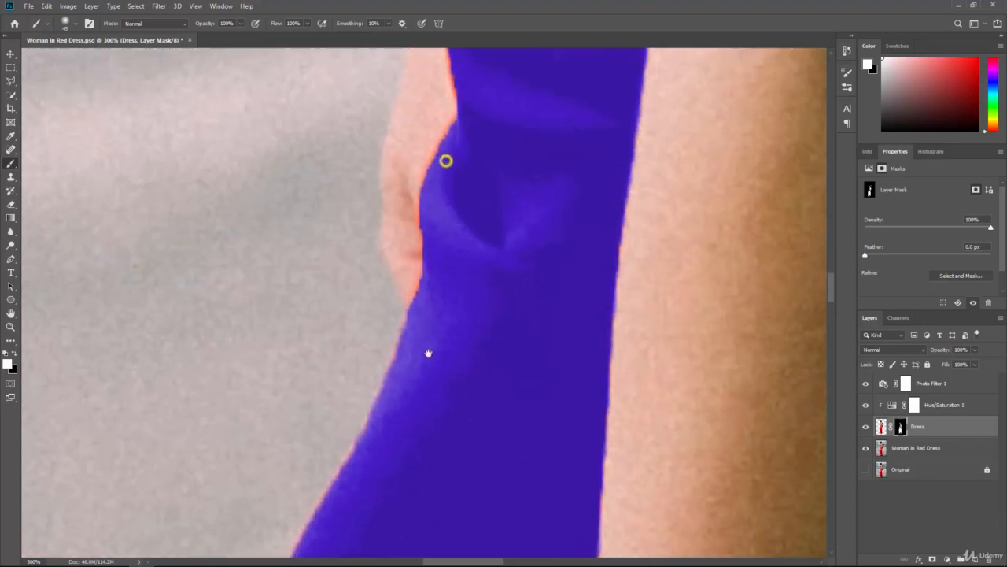
{"action": "left_click", "coordinate": [445, 211]}
{"action": "left_click", "coordinate": [465, 160]}
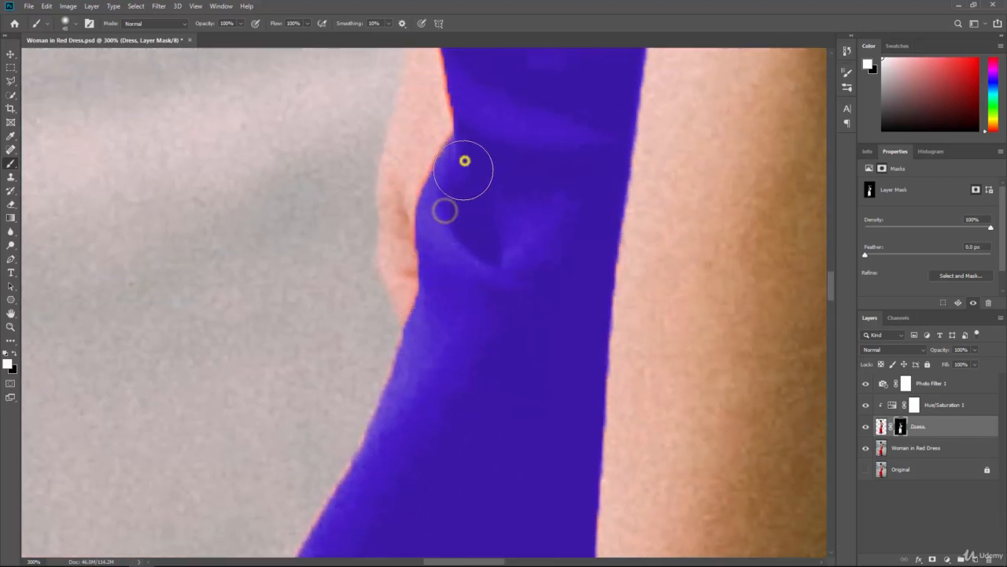
{"action": "left_click_drag", "start_coordinate": [522, 150], "coordinate": [487, 355]}
{"action": "left_click", "coordinate": [428, 243]}
{"action": "left_click", "coordinate": [430, 249]}
{"action": "left_click", "coordinate": [436, 290]}
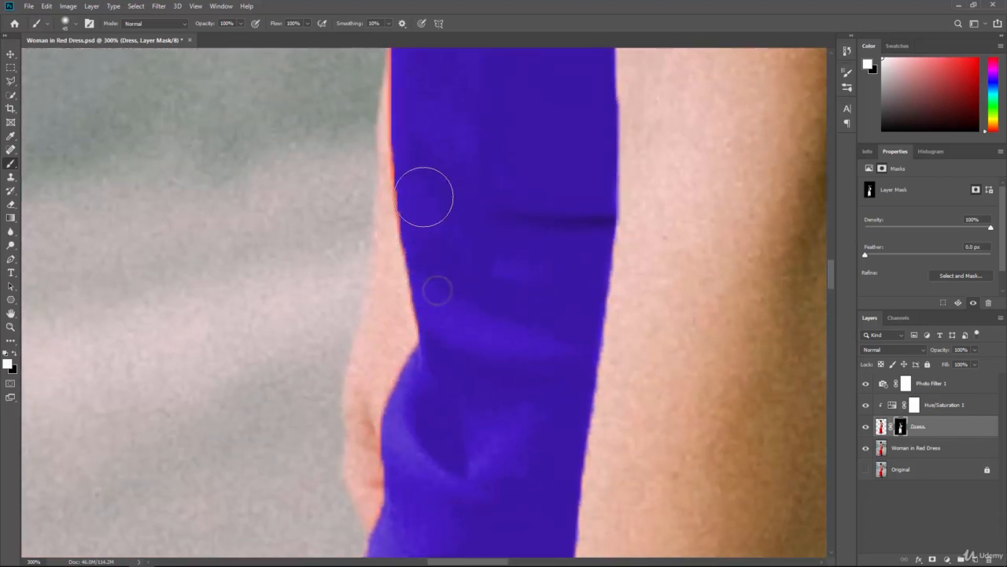
Continue painting white on the mask along the left edge of the waist and bodice up to the front strap
{"action": "left_click_drag", "start_coordinate": [456, 138], "coordinate": [456, 280]}
{"action": "left_click", "coordinate": [418, 227]}
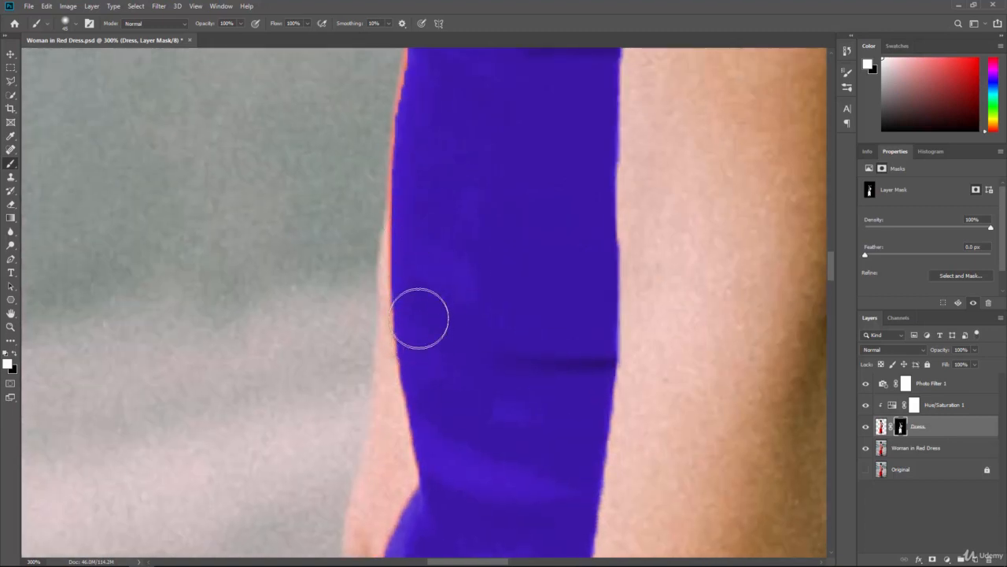
{"action": "left_click_drag", "start_coordinate": [446, 210], "coordinate": [443, 340]}
{"action": "mouse_move", "coordinate": [422, 229]}
{"action": "left_mouse_down"}
{"action": "mouse_move", "coordinate": [411, 386]}
{"action": "mouse_move", "coordinate": [420, 148]}
{"action": "mouse_move", "coordinate": [429, 260]}
{"action": "left_mouse_up"}
{"action": "mouse_move", "coordinate": [412, 239]}
{"action": "left_mouse_down"}
{"action": "mouse_move", "coordinate": [429, 153]}
{"action": "mouse_move", "coordinate": [434, 213]}
{"action": "left_mouse_up"}
{"action": "mouse_move", "coordinate": [414, 200]}
{"action": "left_mouse_down"}
{"action": "mouse_move", "coordinate": [411, 153]}
{"action": "mouse_move", "coordinate": [459, 276]}
{"action": "left_mouse_up"}
{"action": "left_click_drag", "start_coordinate": [389, 241], "coordinate": [394, 161]}
{"action": "left_click_drag", "start_coordinate": [443, 175], "coordinate": [453, 281]}
{"action": "mouse_move", "coordinate": [422, 225]}
{"action": "left_mouse_down"}
{"action": "mouse_move", "coordinate": [402, 162]}
{"action": "mouse_move", "coordinate": [447, 302]}
{"action": "mouse_move", "coordinate": [364, 189]}
{"action": "left_mouse_up"}
{"action": "left_click_drag", "start_coordinate": [341, 149], "coordinate": [447, 311]}
{"action": "mouse_move", "coordinate": [434, 247]}
{"action": "left_mouse_down"}
{"action": "mouse_move", "coordinate": [382, 163]}
{"action": "mouse_move", "coordinate": [391, 291]}
{"action": "left_mouse_up"}
{"action": "mouse_move", "coordinate": [385, 240]}
{"action": "left_mouse_down"}
{"action": "mouse_move", "coordinate": [387, 262]}
{"action": "mouse_move", "coordinate": [370, 263]}
{"action": "left_mouse_up"}
Refine the lower front strap on the mask with white on its outer edge and black on its inner edge
{"action": "left_click_drag", "start_coordinate": [346, 202], "coordinate": [356, 309]}
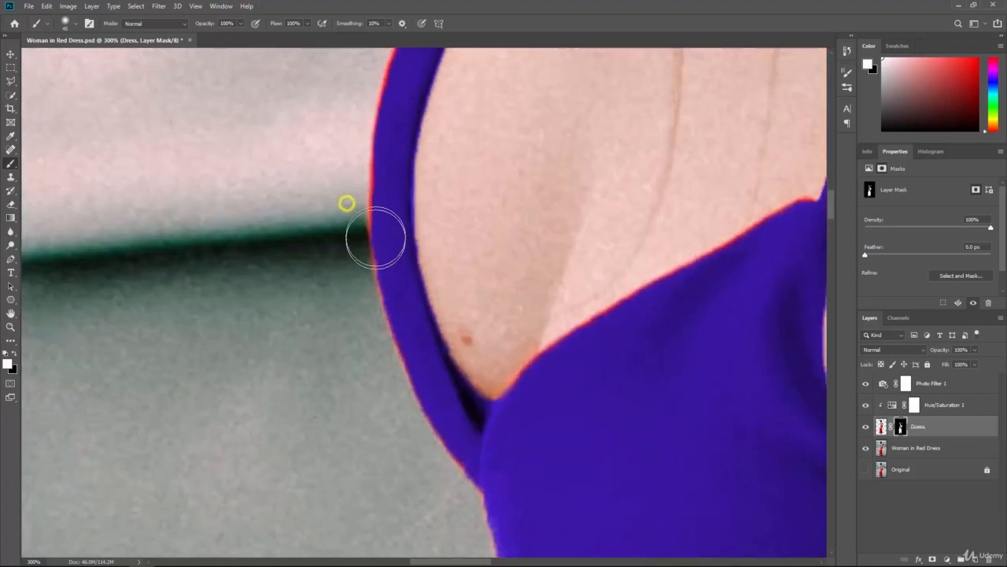
{"action": "left_click_drag", "start_coordinate": [375, 237], "coordinate": [367, 286]}
{"action": "key", "text": "x"}
{"action": "left_click_drag", "start_coordinate": [449, 243], "coordinate": [479, 373]}
{"action": "left_click_drag", "start_coordinate": [431, 206], "coordinate": [445, 110]}
{"action": "left_click_drag", "start_coordinate": [470, 144], "coordinate": [470, 236]}
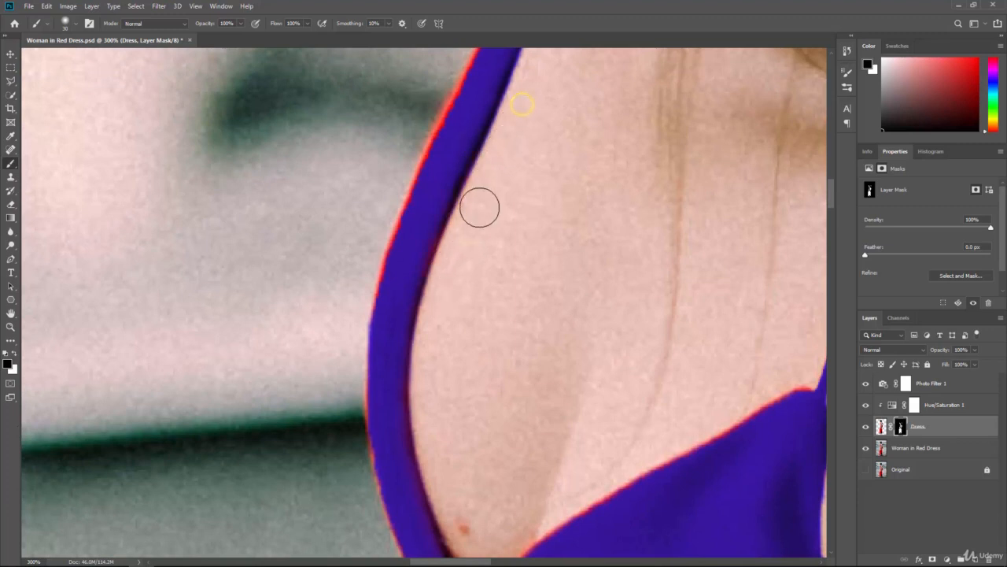
Paint white on the mask along the outer edge of the upper front strap up to the chin
{"action": "key", "text": "x"}
{"action": "mouse_move", "coordinate": [438, 196]}
{"action": "left_mouse_down"}
{"action": "mouse_move", "coordinate": [425, 237]}
{"action": "mouse_move", "coordinate": [457, 258]}
{"action": "left_mouse_up"}
{"action": "key", "text": "x"}
{"action": "key", "text": "x"}
{"action": "mouse_move", "coordinate": [400, 279]}
{"action": "left_mouse_down"}
{"action": "mouse_move", "coordinate": [427, 132]}
{"action": "mouse_move", "coordinate": [388, 228]}
{"action": "left_mouse_up"}
{"action": "mouse_move", "coordinate": [400, 219]}
{"action": "left_mouse_down"}
{"action": "mouse_move", "coordinate": [384, 213]}
{"action": "mouse_move", "coordinate": [444, 111]}
{"action": "left_mouse_up"}
{"action": "left_click_drag", "start_coordinate": [441, 134], "coordinate": [411, 201]}
{"action": "left_click_drag", "start_coordinate": [428, 156], "coordinate": [422, 168]}
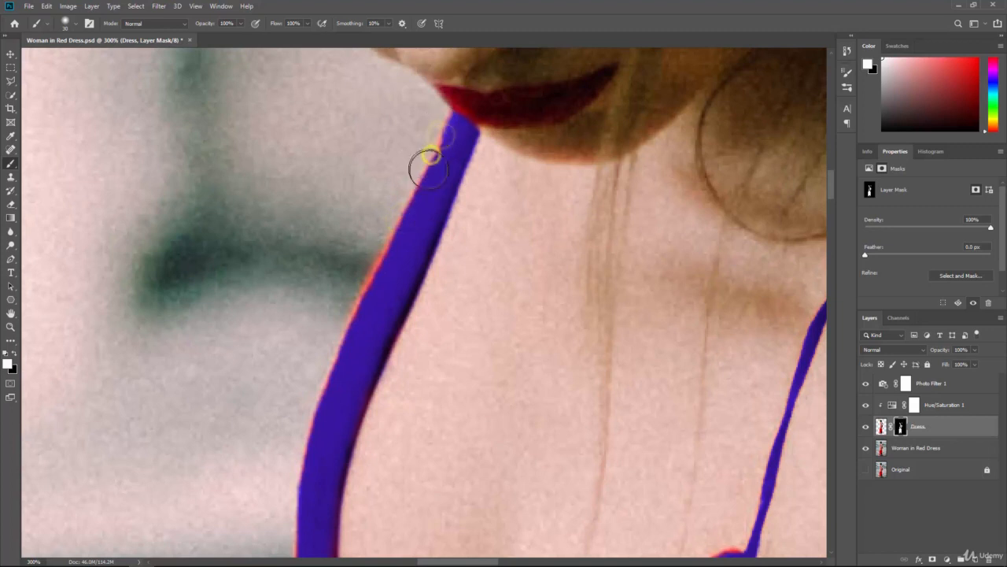
Paint black on the mask along the strap's inner edge below the chin and reduce the brush to 20 px
{"action": "key", "text": "x"}
{"action": "mouse_move", "coordinate": [486, 172]}
{"action": "left_mouse_down"}
{"action": "mouse_move", "coordinate": [488, 180]}
{"action": "mouse_move", "coordinate": [450, 172]}
{"action": "mouse_move", "coordinate": [475, 189]}
{"action": "mouse_move", "coordinate": [452, 247]}
{"action": "left_mouse_up"}
{"action": "key", "text": "x"}
{"action": "key", "text": "["}
{"action": "key", "text": "["}
{"action": "key", "text": "x"}
Refine the bodice on the mask with white along the neckline and black along the edge beside the upper arm
{"action": "mouse_move", "coordinate": [624, 306]}
{"action": "left_mouse_down"}
{"action": "mouse_move", "coordinate": [488, 269]}
{"action": "mouse_move", "coordinate": [476, 283]}
{"action": "left_mouse_up"}
{"action": "mouse_move", "coordinate": [302, 473]}
{"action": "left_mouse_down"}
{"action": "mouse_move", "coordinate": [372, 357]}
{"action": "mouse_move", "coordinate": [391, 350]}
{"action": "mouse_move", "coordinate": [313, 398]}
{"action": "mouse_move", "coordinate": [290, 399]}
{"action": "left_mouse_up"}
{"action": "key", "text": "x"}
{"action": "key", "text": "x"}
{"action": "left_click", "coordinate": [378, 328]}
{"action": "key", "text": "x"}
{"action": "left_click_drag", "start_coordinate": [157, 484], "coordinate": [267, 430]}
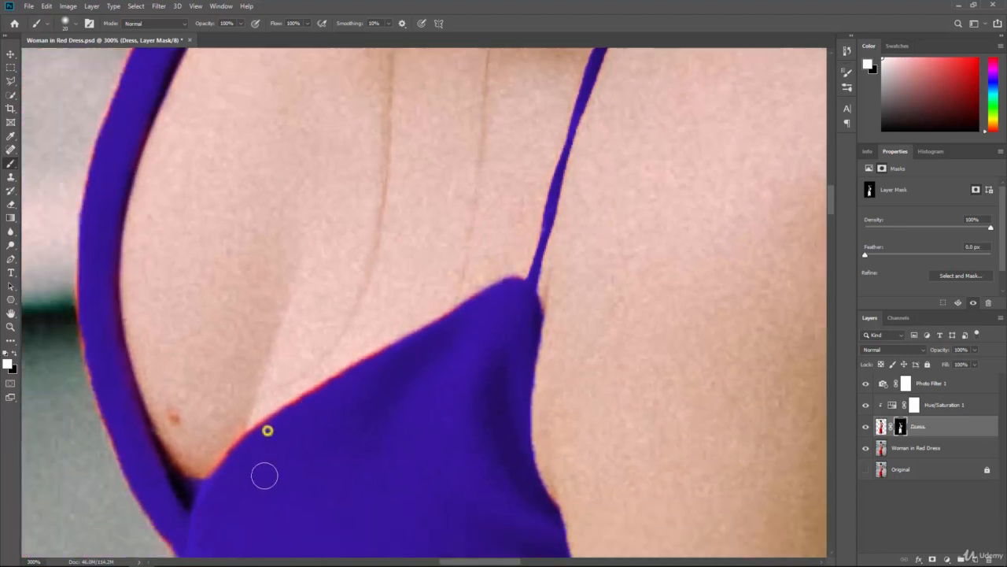
{"action": "left_click_drag", "start_coordinate": [234, 467], "coordinate": [399, 355]}
{"action": "key", "text": "x"}
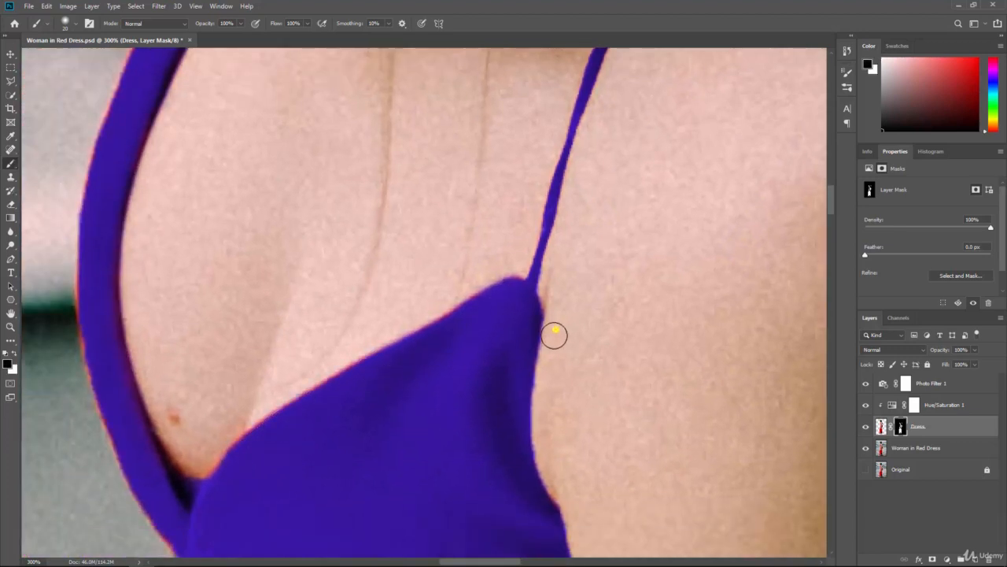
{"action": "mouse_move", "coordinate": [554, 336]}
{"action": "left_mouse_down"}
{"action": "mouse_move", "coordinate": [549, 398]}
{"action": "mouse_move", "coordinate": [560, 409]}
{"action": "left_mouse_up"}
Paint white on the mask where the shoulder strap joins the back of the bodice
{"action": "left_click_drag", "start_coordinate": [646, 281], "coordinate": [409, 354]}
{"action": "left_click_drag", "start_coordinate": [591, 364], "coordinate": [388, 438]}
{"action": "left_click_drag", "start_coordinate": [556, 436], "coordinate": [476, 285]}
{"action": "left_click_drag", "start_coordinate": [477, 286], "coordinate": [430, 211]}
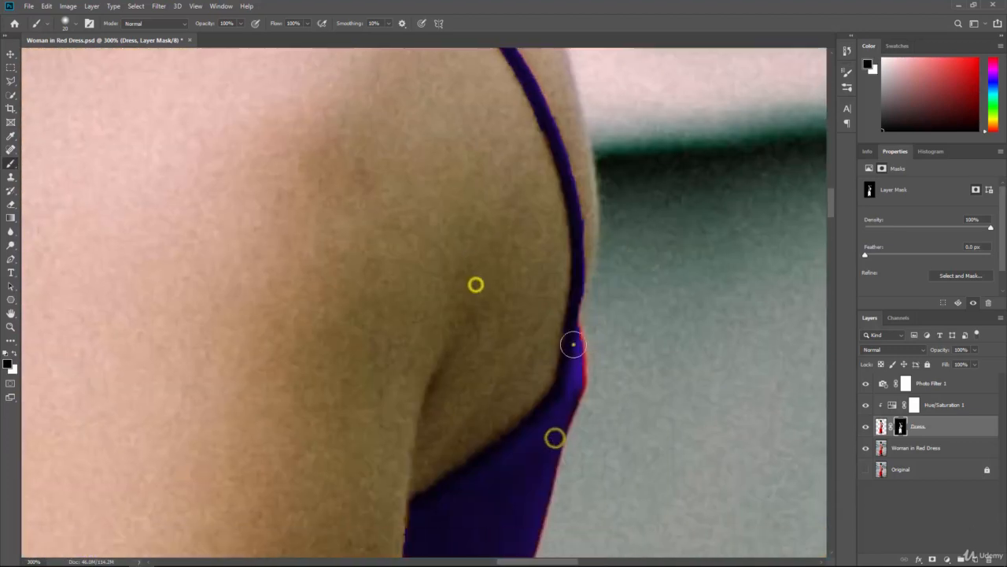
{"action": "key", "text": "x"}
{"action": "left_click", "coordinate": [574, 347]}
{"action": "mouse_move", "coordinate": [557, 464]}
{"action": "left_mouse_down"}
{"action": "mouse_move", "coordinate": [584, 267]}
{"action": "mouse_move", "coordinate": [549, 370]}
{"action": "mouse_move", "coordinate": [529, 498]}
{"action": "left_mouse_up"}
Paint white on the mask down the right edge of the dress's back to the hip
{"action": "left_click_drag", "start_coordinate": [585, 430], "coordinate": [611, 143]}
{"action": "left_click_drag", "start_coordinate": [551, 199], "coordinate": [524, 461]}
{"action": "left_click_drag", "start_coordinate": [594, 427], "coordinate": [590, 296]}
{"action": "left_click_drag", "start_coordinate": [511, 360], "coordinate": [525, 479]}
{"action": "left_click_drag", "start_coordinate": [600, 409], "coordinate": [542, 150]}
{"action": "left_click_drag", "start_coordinate": [478, 246], "coordinate": [557, 447]}
{"action": "left_click_drag", "start_coordinate": [623, 438], "coordinate": [566, 225]}
{"action": "left_click_drag", "start_coordinate": [489, 202], "coordinate": [563, 378]}
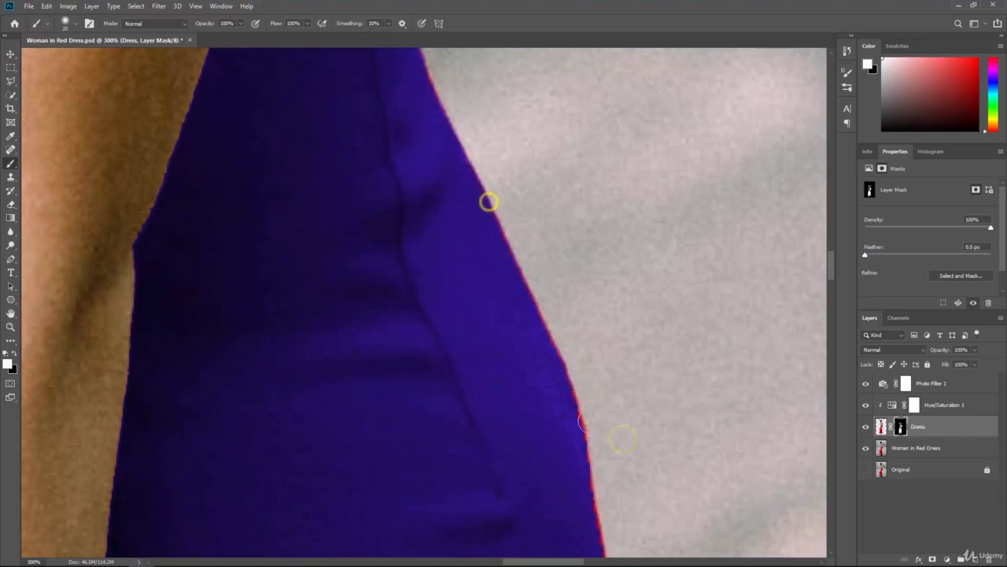
Paint white on the mask along the right edge of the hip and thigh
{"action": "left_click_drag", "start_coordinate": [652, 409], "coordinate": [649, 181]}
{"action": "left_click_drag", "start_coordinate": [567, 178], "coordinate": [603, 397]}
{"action": "left_click_drag", "start_coordinate": [610, 429], "coordinate": [620, 192]}
{"action": "left_click_drag", "start_coordinate": [619, 218], "coordinate": [583, 448]}
{"action": "left_click_drag", "start_coordinate": [565, 452], "coordinate": [637, 228]}
{"action": "mouse_move", "coordinate": [643, 224]}
{"action": "left_mouse_down"}
{"action": "mouse_move", "coordinate": [551, 399]}
{"action": "mouse_move", "coordinate": [508, 447]}
{"action": "left_mouse_up"}
{"action": "mouse_move", "coordinate": [407, 474]}
{"action": "left_mouse_down"}
{"action": "mouse_move", "coordinate": [477, 274]}
{"action": "mouse_move", "coordinate": [468, 340]}
{"action": "left_mouse_up"}
{"action": "left_click_drag", "start_coordinate": [448, 391], "coordinate": [505, 235]}
{"action": "left_click_drag", "start_coordinate": [530, 189], "coordinate": [484, 338]}
Continue the white edge painting on the mask down the right side of the skirt below the thigh
{"action": "left_click_drag", "start_coordinate": [479, 392], "coordinate": [545, 129]}
{"action": "mouse_move", "coordinate": [535, 136]}
{"action": "left_mouse_down"}
{"action": "mouse_move", "coordinate": [488, 312]}
{"action": "mouse_move", "coordinate": [468, 445]}
{"action": "left_mouse_up"}
{"action": "left_click_drag", "start_coordinate": [496, 396], "coordinate": [481, 203]}
{"action": "mouse_move", "coordinate": [446, 265]}
{"action": "left_mouse_down"}
{"action": "mouse_move", "coordinate": [479, 312]}
{"action": "mouse_move", "coordinate": [510, 445]}
{"action": "left_mouse_up"}
{"action": "left_click_drag", "start_coordinate": [556, 463], "coordinate": [518, 264]}
{"action": "mouse_move", "coordinate": [473, 268]}
{"action": "left_mouse_down"}
{"action": "mouse_move", "coordinate": [464, 238]}
{"action": "mouse_move", "coordinate": [517, 445]}
{"action": "left_mouse_up"}
{"action": "left_click_drag", "start_coordinate": [589, 447], "coordinate": [567, 413]}
{"action": "left_click_drag", "start_coordinate": [509, 418], "coordinate": [520, 472]}
Paint white on the mask along the right edge of the skirt's draped ruffle
{"action": "left_click_drag", "start_coordinate": [577, 464], "coordinate": [545, 212]}
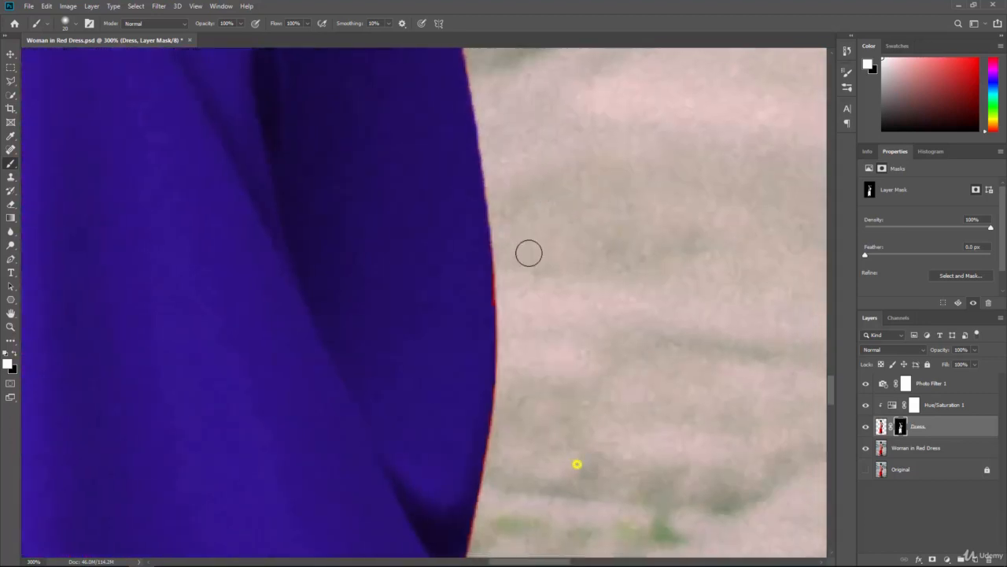
{"action": "left_click_drag", "start_coordinate": [520, 425], "coordinate": [528, 198]}
{"action": "left_click_drag", "start_coordinate": [508, 189], "coordinate": [484, 411]}
{"action": "left_click_drag", "start_coordinate": [505, 479], "coordinate": [465, 355]}
{"action": "mouse_move", "coordinate": [465, 347]}
{"action": "left_mouse_down"}
{"action": "mouse_move", "coordinate": [499, 450]}
{"action": "mouse_move", "coordinate": [443, 328]}
{"action": "left_mouse_up"}
Paint white on the mask along the right edge of the dark skirt section beneath the ruffle
{"action": "left_click_drag", "start_coordinate": [458, 427], "coordinate": [433, 271]}
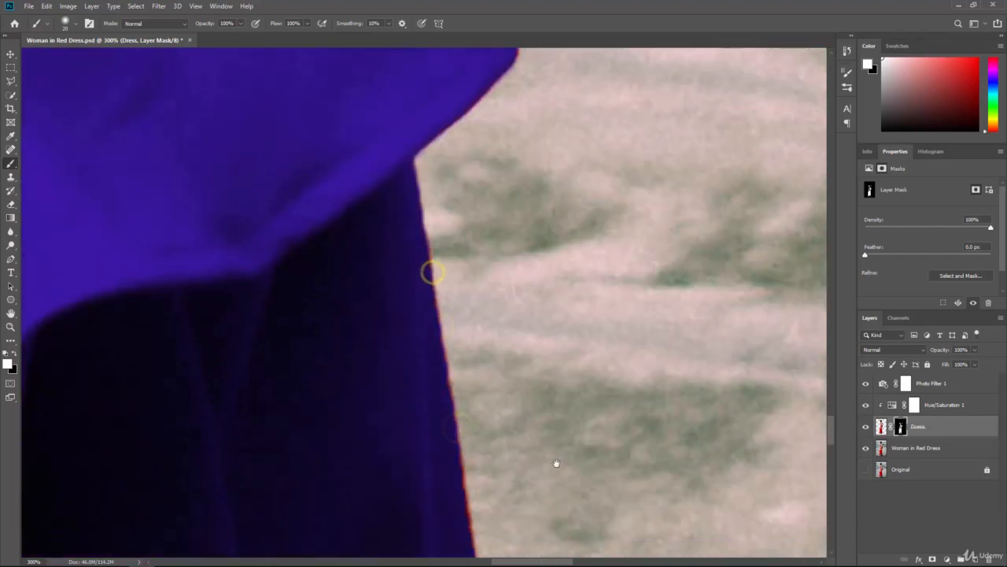
{"action": "left_click_drag", "start_coordinate": [515, 377], "coordinate": [472, 182]}
{"action": "mouse_move", "coordinate": [418, 331]}
{"action": "left_mouse_down"}
{"action": "mouse_move", "coordinate": [434, 346]}
{"action": "mouse_move", "coordinate": [441, 470]}
{"action": "left_mouse_up"}
{"action": "mouse_move", "coordinate": [483, 445]}
{"action": "left_mouse_down"}
{"action": "mouse_move", "coordinate": [456, 239]}
{"action": "mouse_move", "coordinate": [441, 224]}
{"action": "left_mouse_up"}
{"action": "left_click_drag", "start_coordinate": [421, 303], "coordinate": [438, 445]}
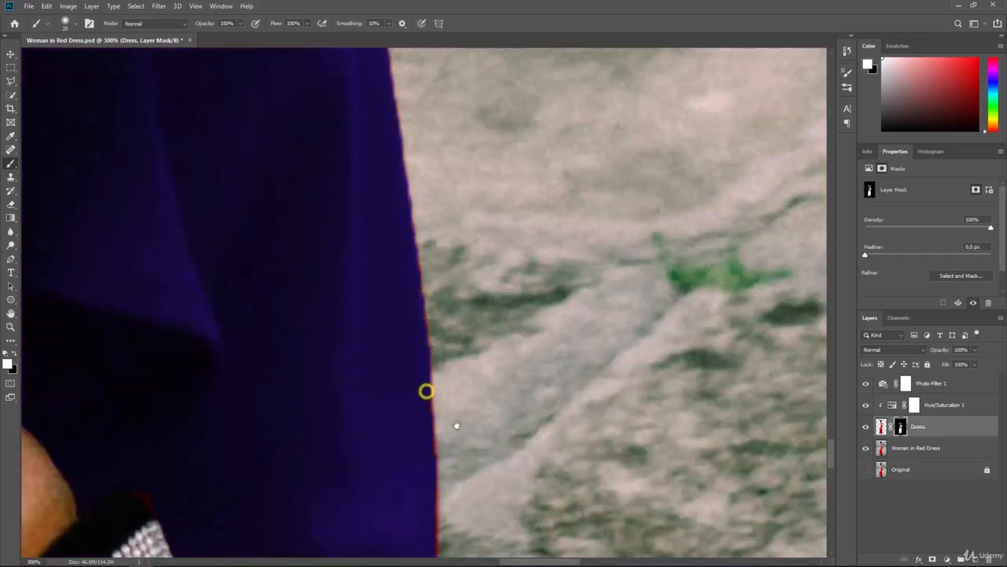
Paint white on the mask down the right edge of the lower skirt to the scalloped hem beside the rhinestone strap
{"action": "left_click_drag", "start_coordinate": [456, 405], "coordinate": [472, 228]}
{"action": "left_click_drag", "start_coordinate": [450, 256], "coordinate": [445, 495]}
{"action": "left_click_drag", "start_coordinate": [477, 449], "coordinate": [473, 298]}
{"action": "mouse_move", "coordinate": [434, 344]}
{"action": "left_mouse_down"}
{"action": "mouse_move", "coordinate": [436, 421]}
{"action": "mouse_move", "coordinate": [457, 432]}
{"action": "left_mouse_up"}
{"action": "left_click_drag", "start_coordinate": [480, 451], "coordinate": [455, 304]}
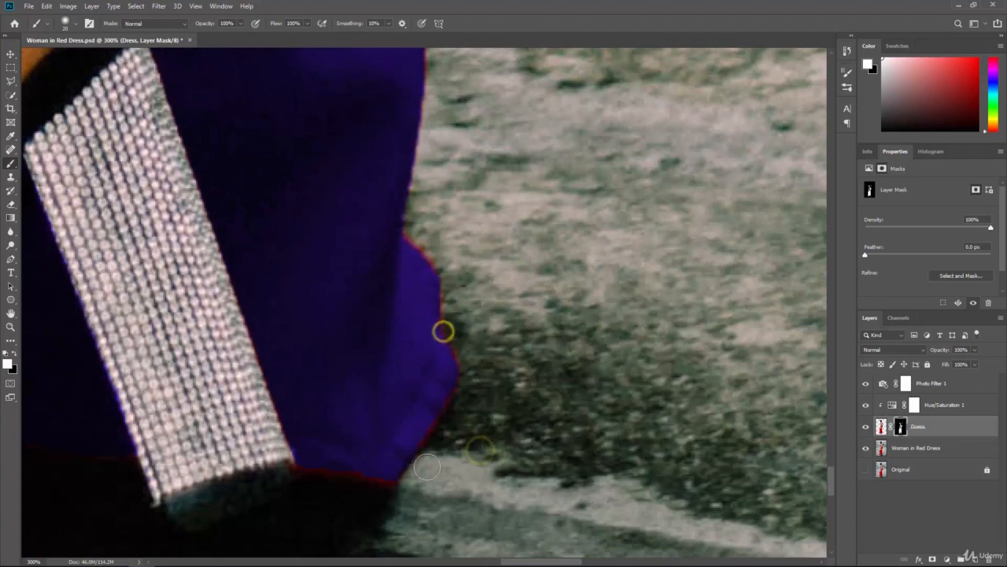
Paint white on the mask along the skirt's bottom hem, from the rhinestone strap across to the lower-left corner
{"action": "left_click_drag", "start_coordinate": [286, 480], "coordinate": [469, 383]}
{"action": "left_click_drag", "start_coordinate": [267, 359], "coordinate": [304, 362]}
{"action": "left_click_drag", "start_coordinate": [163, 299], "coordinate": [388, 401]}
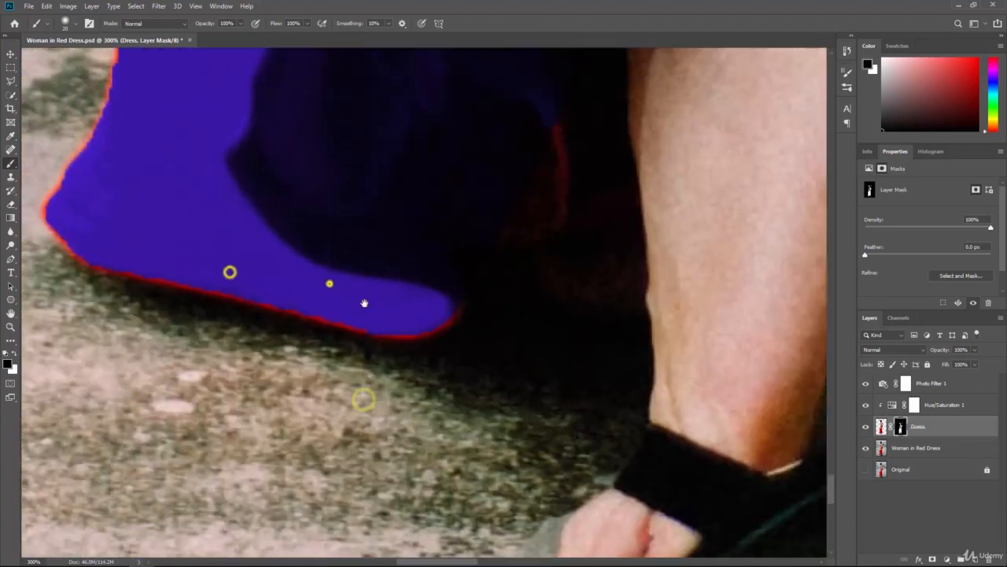
{"action": "left_click_drag", "start_coordinate": [226, 270], "coordinate": [277, 294]}
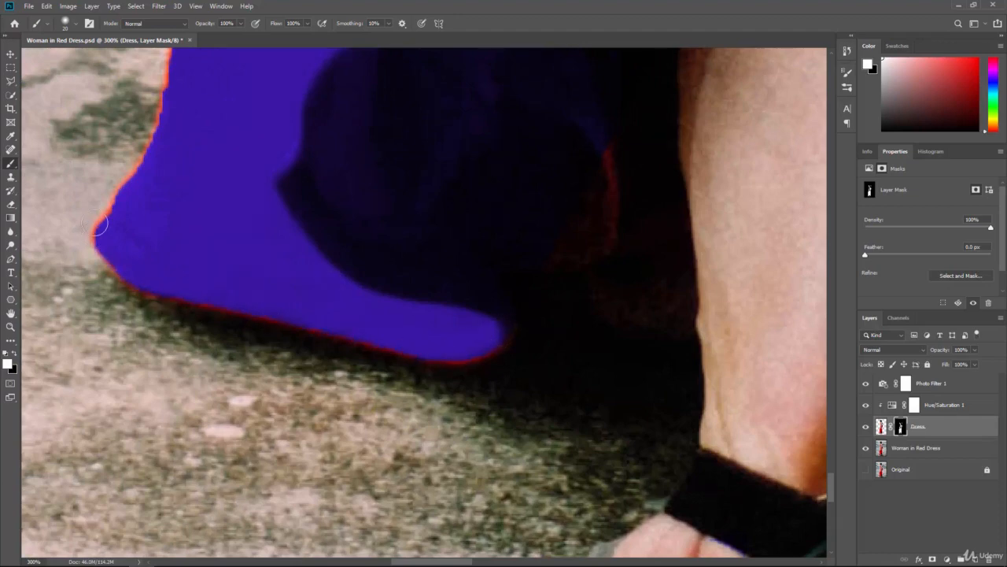
Paint white on the mask up the left edge of the skirt, from the hem corner to the draped fold
{"action": "left_click_drag", "start_coordinate": [198, 146], "coordinate": [198, 324]}
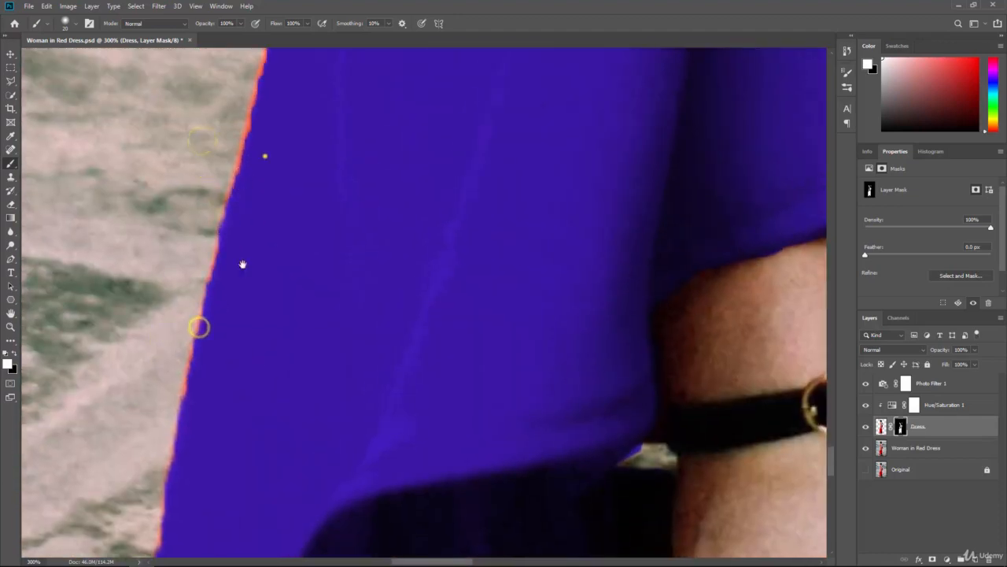
{"action": "left_click_drag", "start_coordinate": [266, 157], "coordinate": [228, 276]}
{"action": "left_click_drag", "start_coordinate": [272, 174], "coordinate": [263, 331]}
{"action": "left_click_drag", "start_coordinate": [280, 233], "coordinate": [267, 370]}
{"action": "left_click_drag", "start_coordinate": [247, 207], "coordinate": [275, 315]}
{"action": "left_click_drag", "start_coordinate": [261, 157], "coordinate": [307, 296]}
{"action": "left_click_drag", "start_coordinate": [254, 130], "coordinate": [299, 227]}
{"action": "left_click_drag", "start_coordinate": [281, 176], "coordinate": [246, 263]}
{"action": "left_click_drag", "start_coordinate": [396, 157], "coordinate": [373, 266]}
{"action": "left_click_drag", "start_coordinate": [481, 158], "coordinate": [404, 308]}
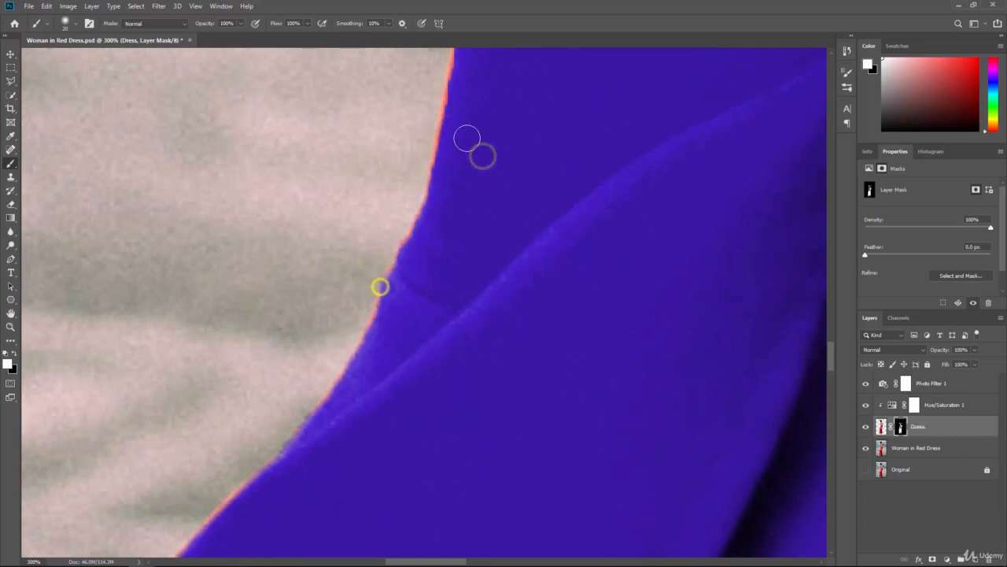
Paint white on the mask up the left edge of the thigh and hip beside the hand, and fit the image in view
{"action": "left_click_drag", "start_coordinate": [453, 189], "coordinate": [377, 267]}
{"action": "left_click_drag", "start_coordinate": [420, 159], "coordinate": [330, 252]}
{"action": "left_click_drag", "start_coordinate": [382, 146], "coordinate": [343, 307]}
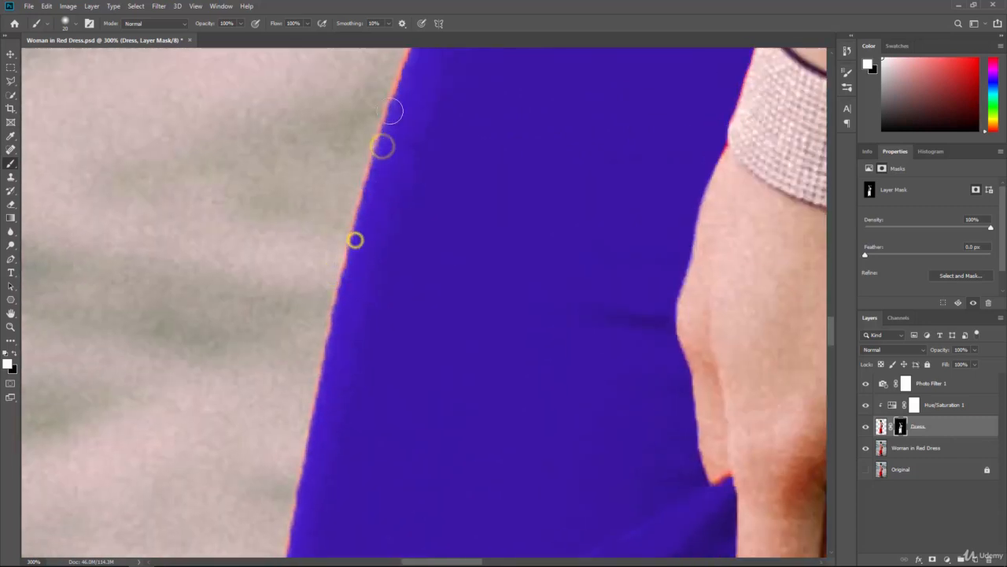
{"action": "left_click_drag", "start_coordinate": [406, 108], "coordinate": [373, 201]}
{"action": "left_click_drag", "start_coordinate": [477, 109], "coordinate": [407, 232]}
{"action": "key", "text": "ctrl+0"}
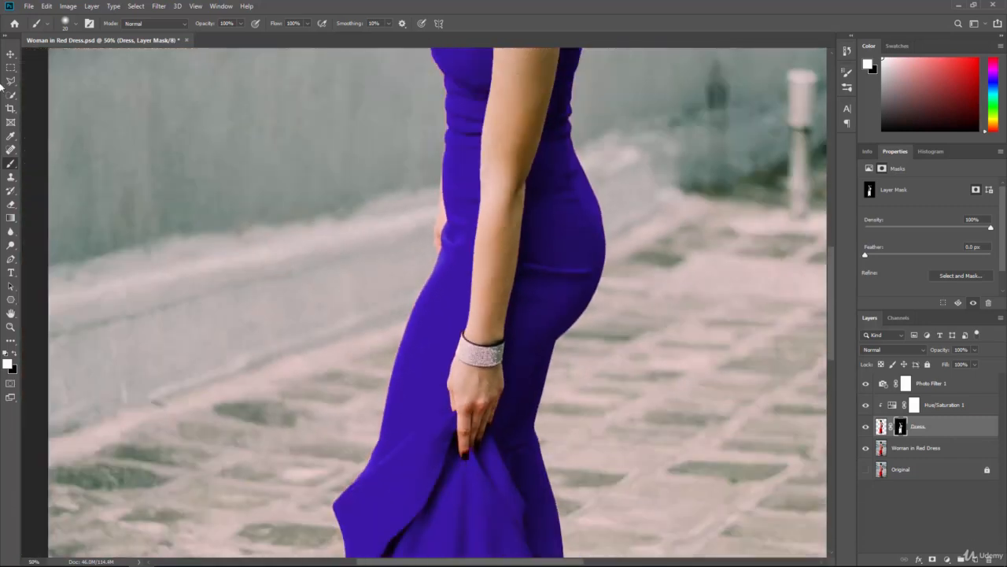